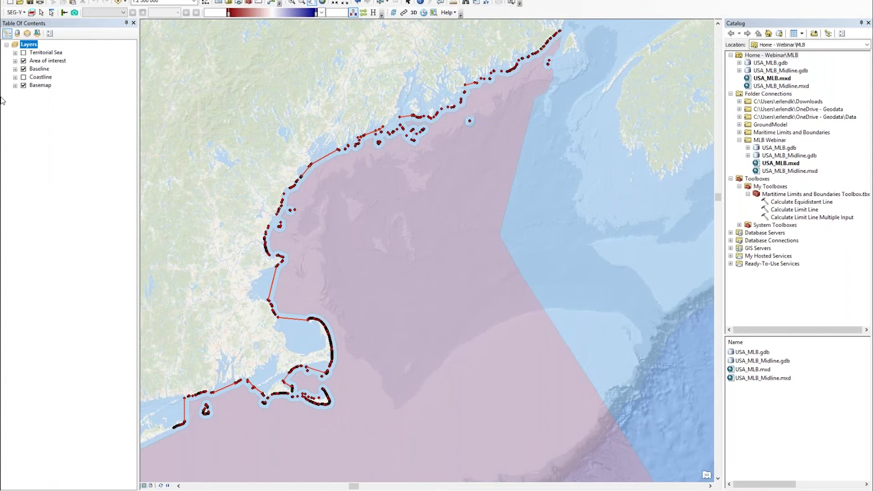
Expand the Baseline group, hide the ATL_BSLN_TN straight baselines for comparison and show them again.
{"action": "left_click", "coordinate": [15, 69]}
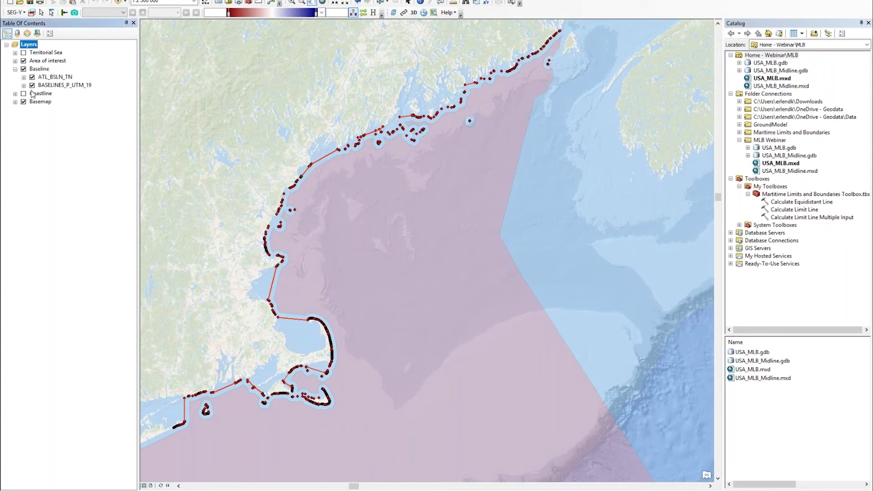
{"action": "left_click", "coordinate": [33, 88]}
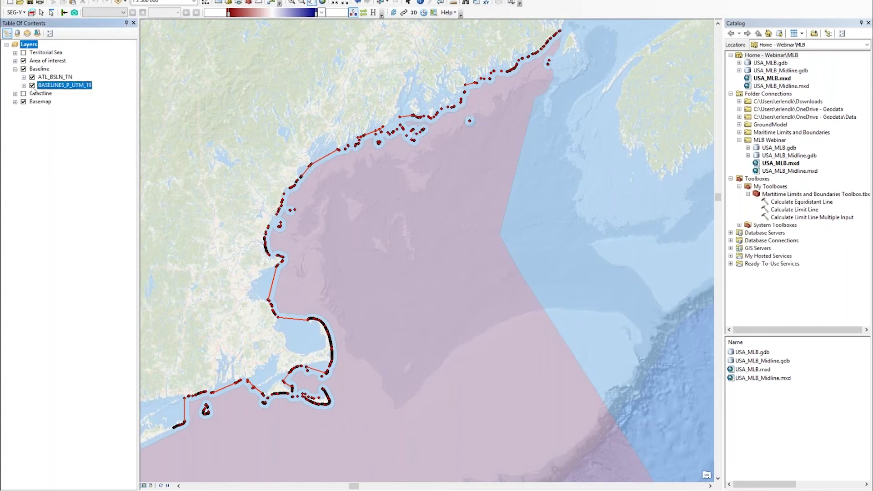
{"action": "left_click", "coordinate": [32, 77]}
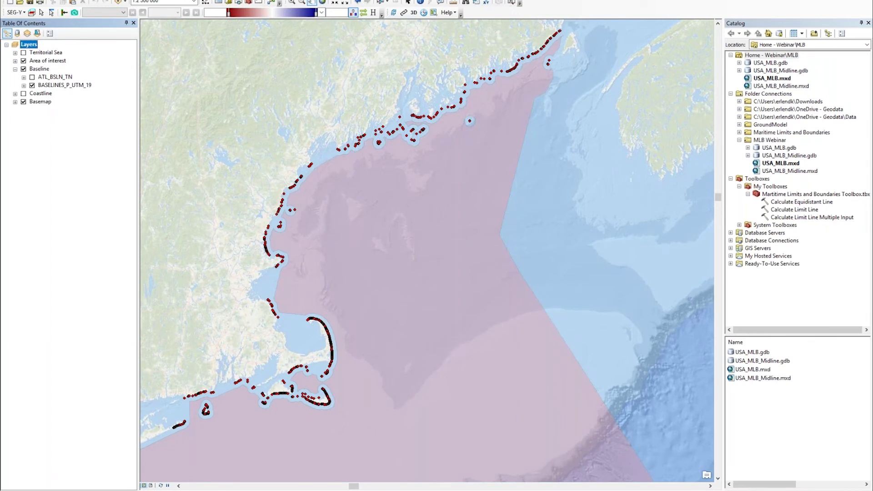
{"action": "left_click", "coordinate": [32, 77]}
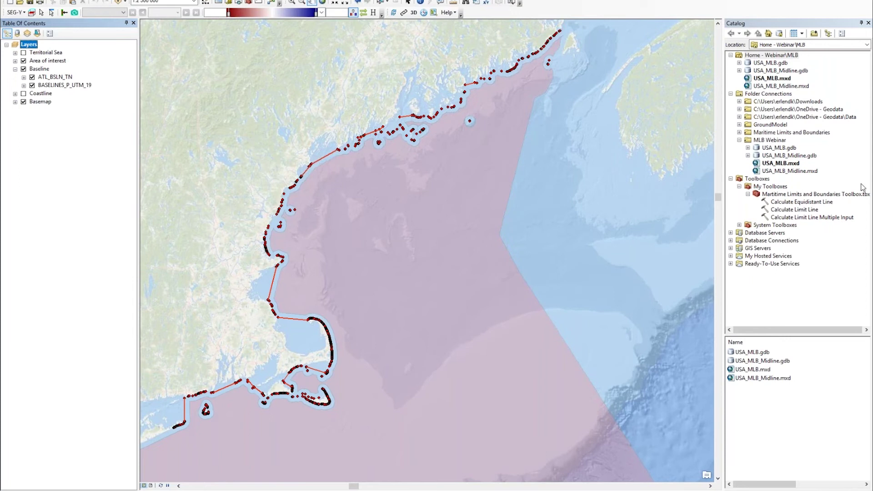
Open the Calculate Limit Line Multiple Input tool and assign BASELINES_P_UTM_19 as normal baseline and ATL_BSLN_TN as straight baseline.
{"action": "left_click", "coordinate": [822, 218]}
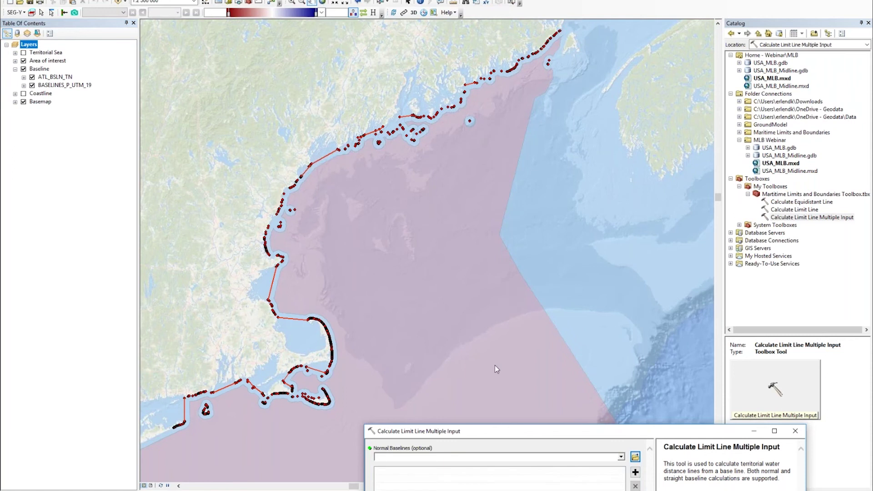
{"action": "left_click_drag", "start_coordinate": [435, 204], "coordinate": [427, 36]}
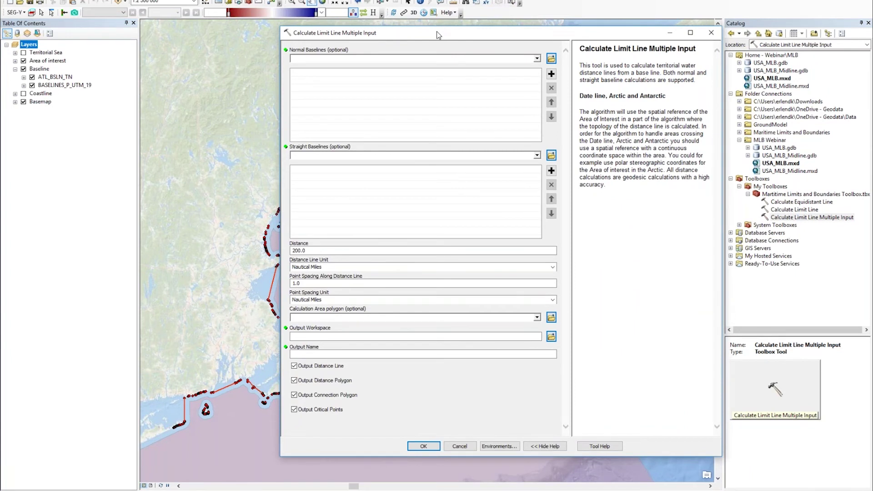
{"action": "left_click_drag", "start_coordinate": [437, 34], "coordinate": [415, 33]}
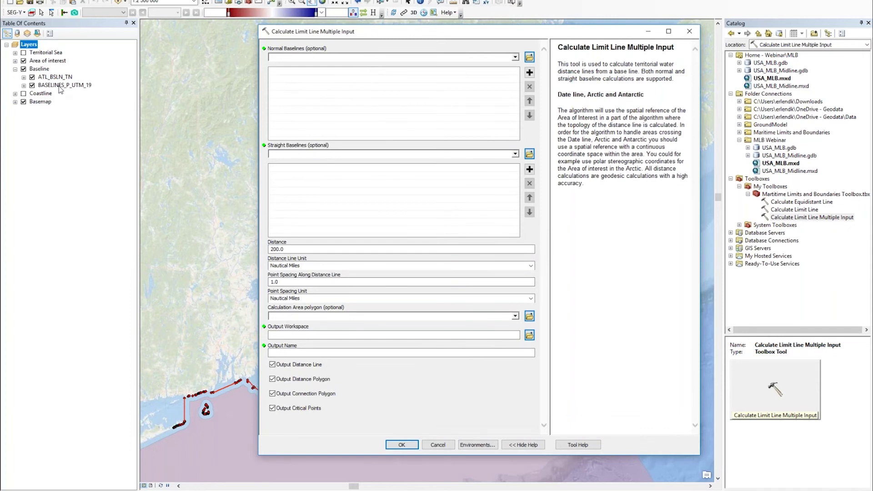
{"action": "left_click_drag", "start_coordinate": [59, 87], "coordinate": [302, 62]}
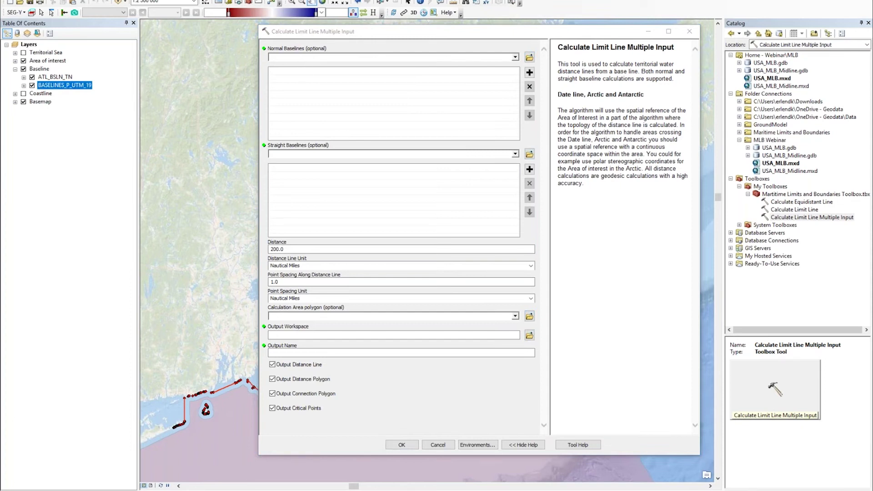
{"action": "left_click", "coordinate": [60, 78]}
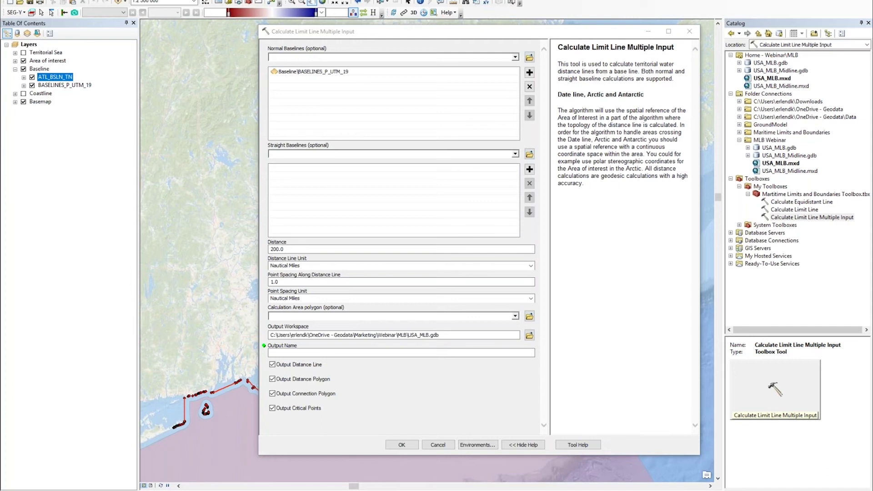
{"action": "left_click_drag", "start_coordinate": [60, 77], "coordinate": [317, 154]}
Set the limit line distance to 12 nautical miles and check the point spacing along the line.
{"action": "left_click", "coordinate": [321, 247]}
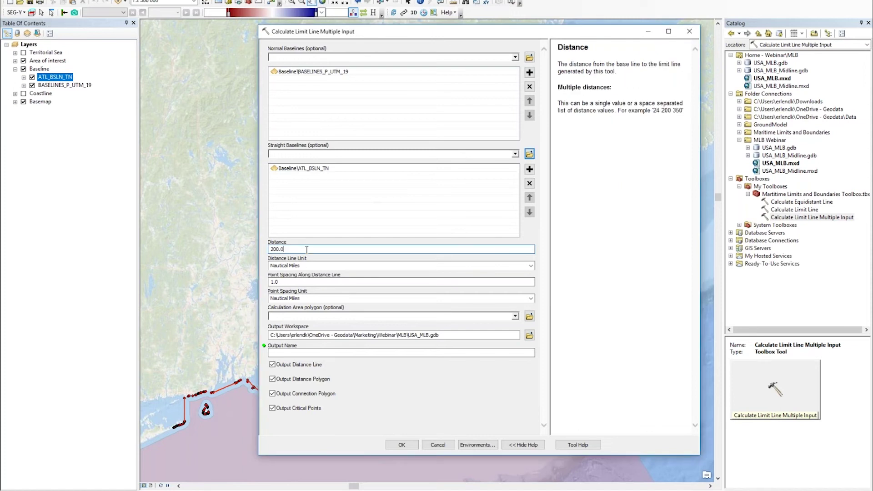
{"action": "key", "text": "BackSpace"}
{"action": "key", "text": "BackSpace"}
{"action": "key", "text": "BackSpace"}
{"action": "type", "text": "12"}
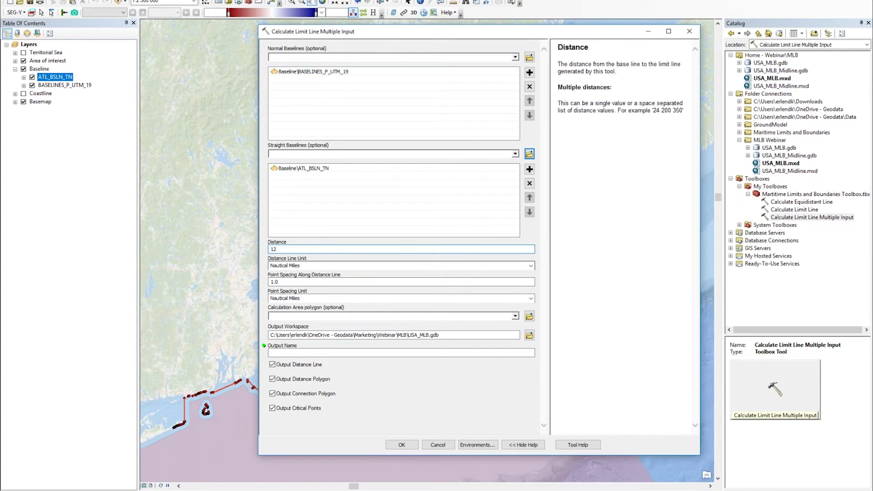
{"action": "left_click", "coordinate": [324, 266]}
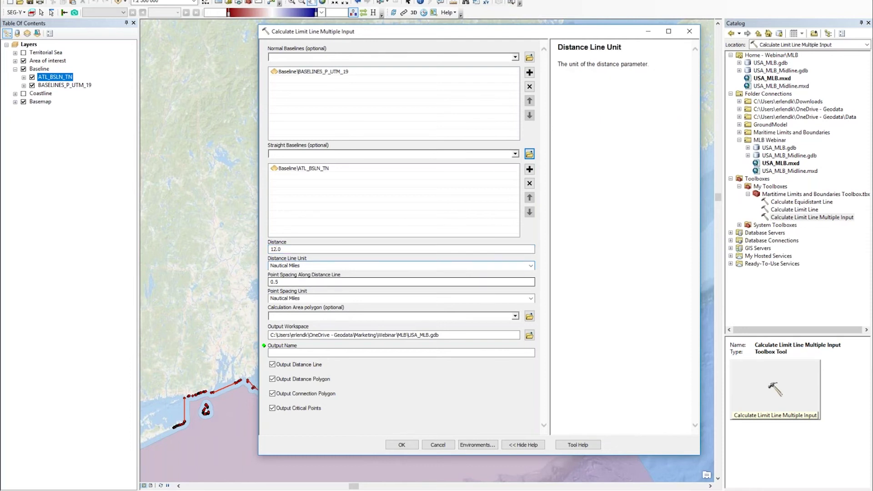
{"action": "left_click", "coordinate": [278, 282]}
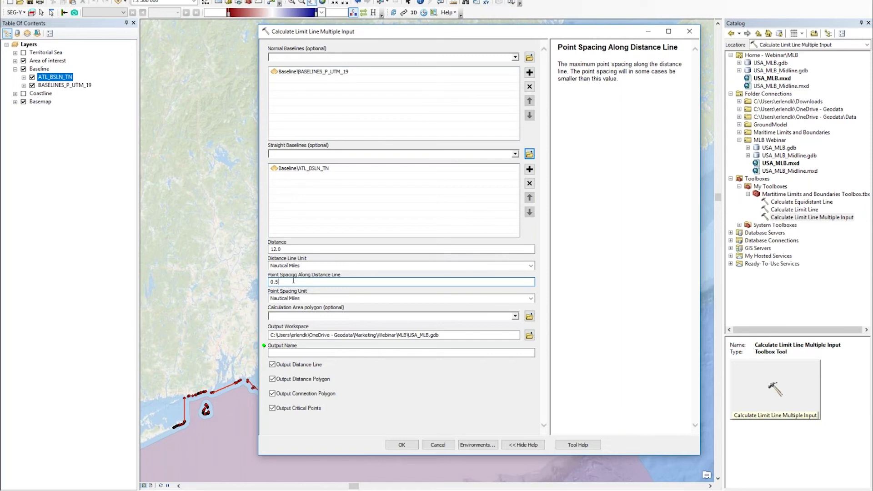
Change the limit line distance to 200 nautical miles.
{"action": "left_click", "coordinate": [276, 249]}
{"action": "type", "text": "200"}
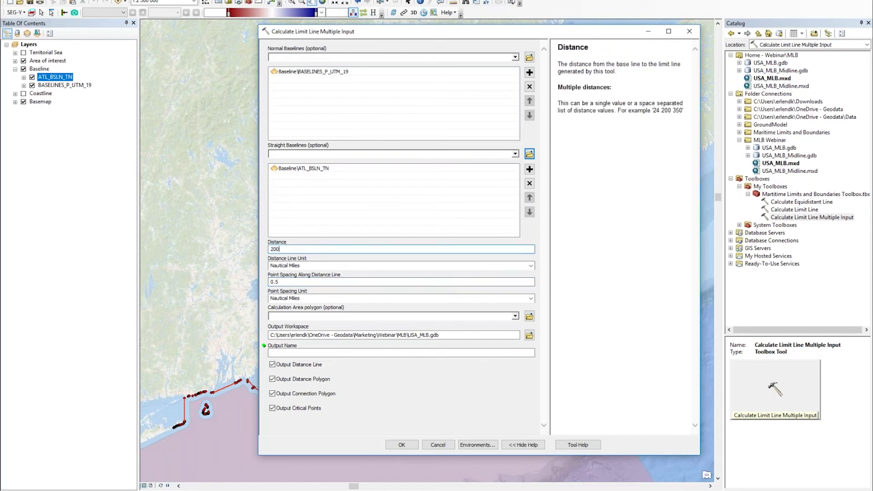
{"action": "key", "text": "Tab"}
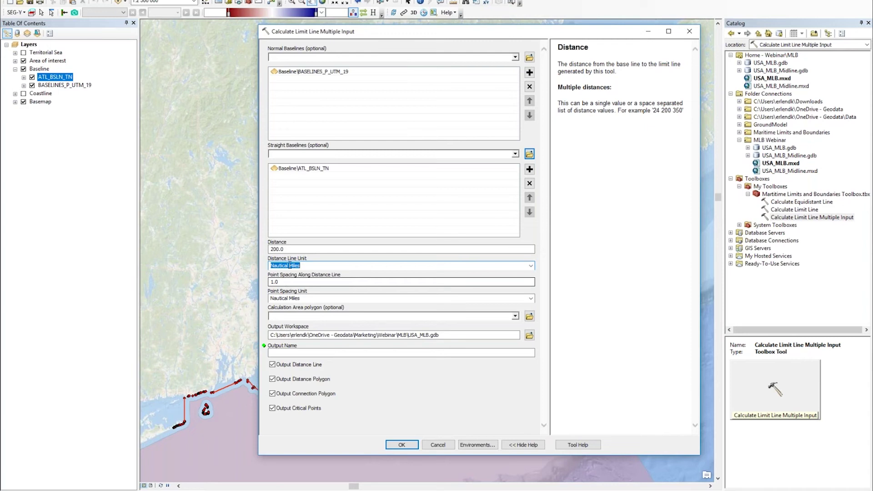
Return the limit line distance to 12 nautical miles with a point spacing of 0.5 nautical miles.
{"action": "double_click", "coordinate": [290, 248]}
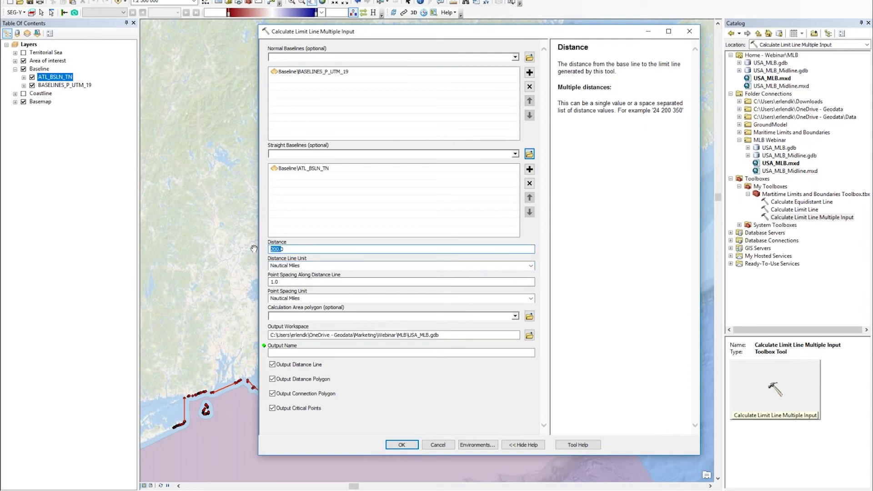
{"action": "type", "text": "3"}
{"action": "key", "text": "BackSpace"}
{"action": "type", "text": "11"}
{"action": "key", "text": "Tab"}
{"action": "key", "text": "Tab"}
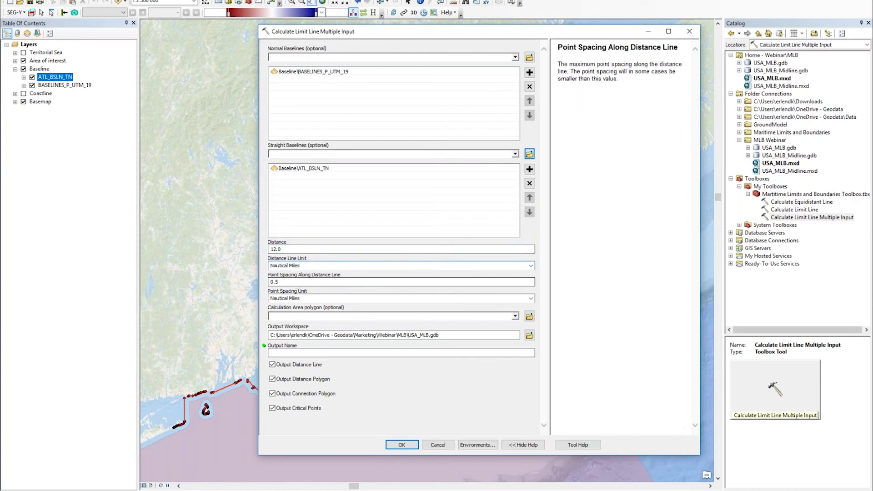
{"action": "type", "text": "0.5"}
Choose ATL_PLAN as the calculation area polygon and enter TS as the output name, closing the tool without running it.
{"action": "left_click", "coordinate": [515, 316]}
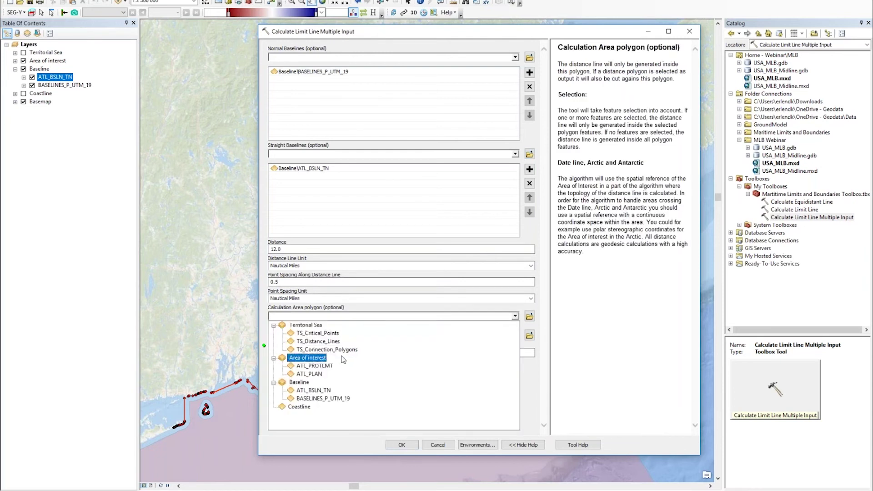
{"action": "left_click", "coordinate": [322, 375]}
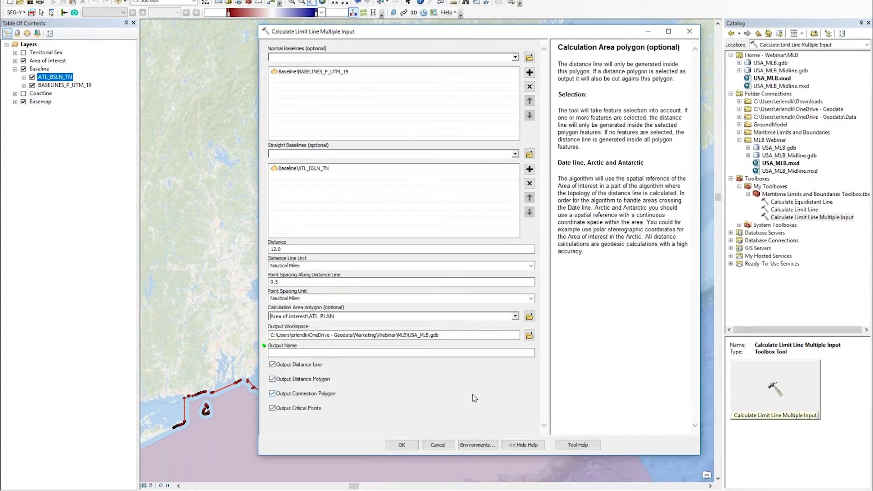
{"action": "left_click", "coordinate": [416, 353]}
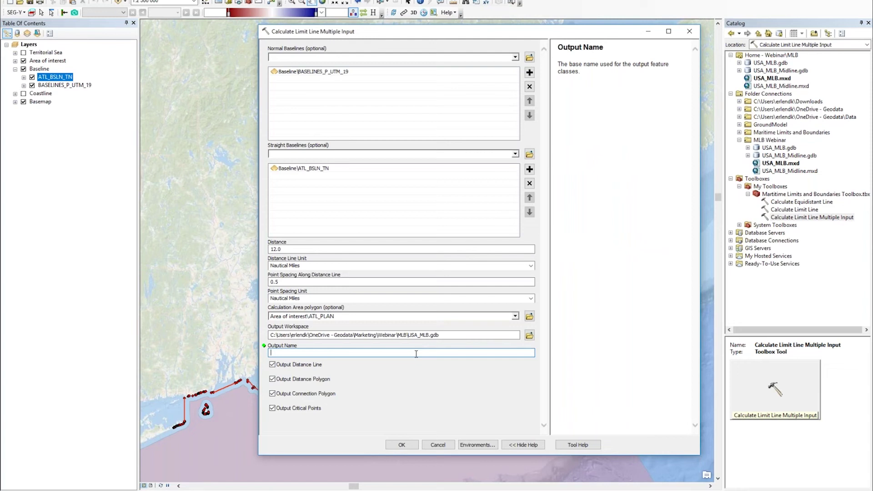
{"action": "type", "text": "TS"}
{"action": "left_click", "coordinate": [692, 33]}
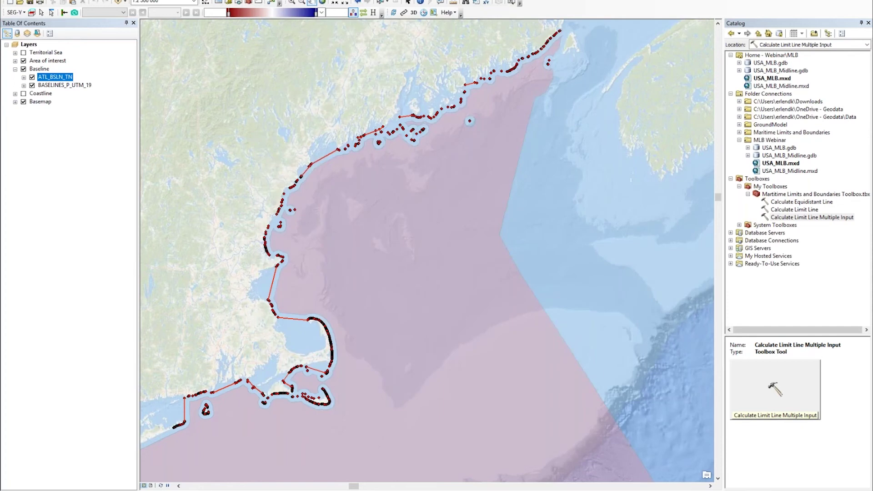
Expand and turn on the Territorial Sea group, and examine the distance line along the coast down to the cape.
{"action": "left_click", "coordinate": [16, 53]}
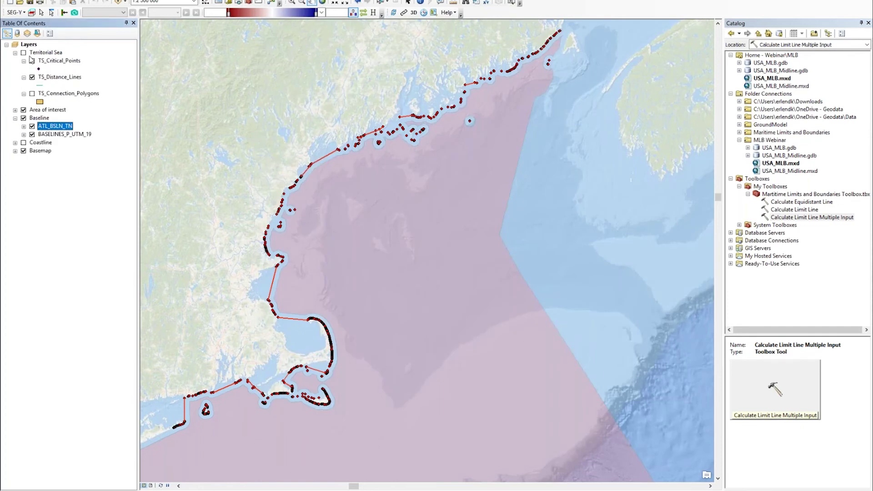
{"action": "left_click", "coordinate": [25, 54]}
{"action": "left_click", "coordinate": [24, 53]}
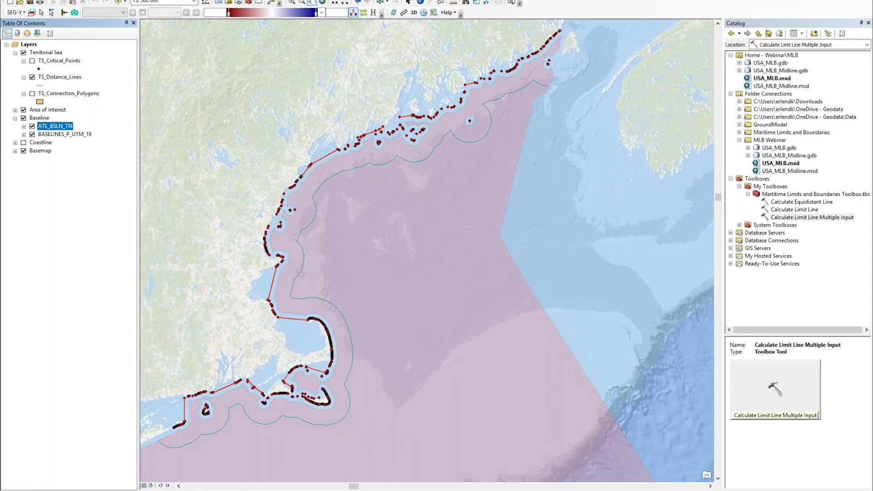
{"action": "left_click_drag", "start_coordinate": [427, 227], "coordinate": [509, 264]}
{"action": "scroll", "coordinate": [444, 205], "scroll_direction": "up", "scroll_amount": 3}
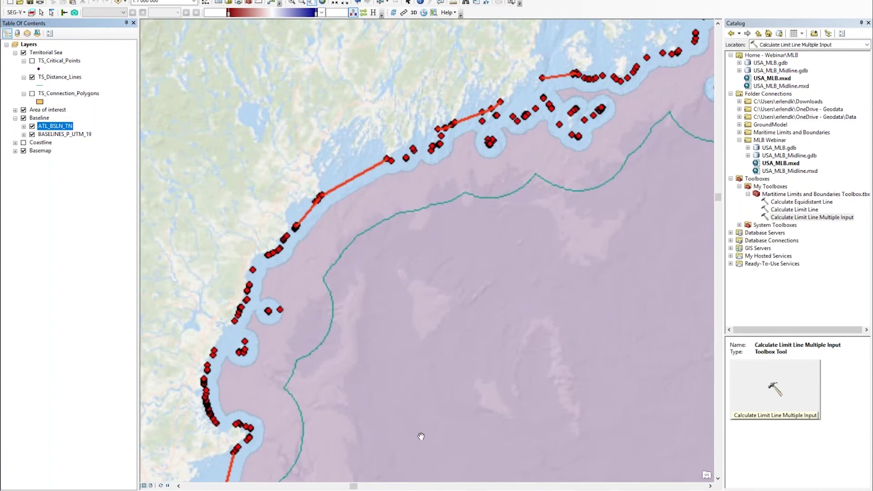
{"action": "scroll", "coordinate": [382, 194], "scroll_direction": "up", "scroll_amount": 2}
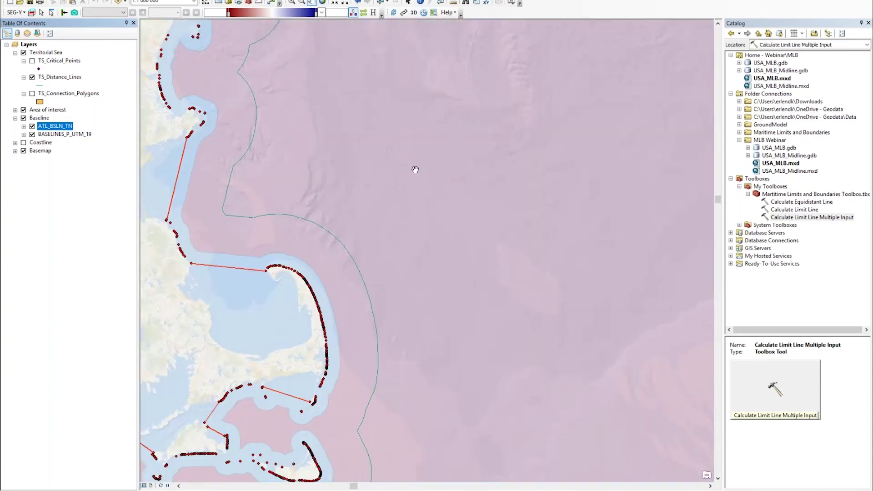
{"action": "left_click_drag", "start_coordinate": [415, 170], "coordinate": [476, 174]}
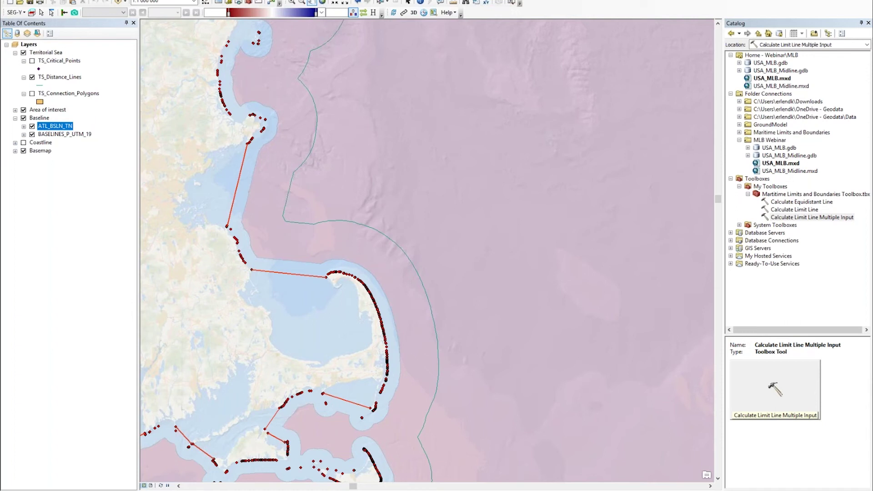
Show the TS_Connection_Polygons layer, examine the polygons around the cape up close and hide the layer again.
{"action": "left_click", "coordinate": [33, 96], "text": "ctrl"}
{"action": "left_click", "coordinate": [33, 93]}
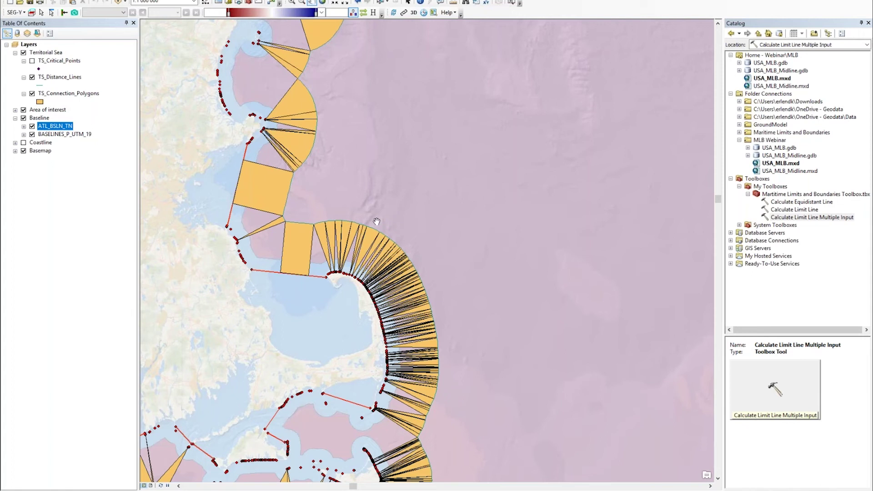
{"action": "left_click_drag", "start_coordinate": [357, 205], "coordinate": [417, 350]}
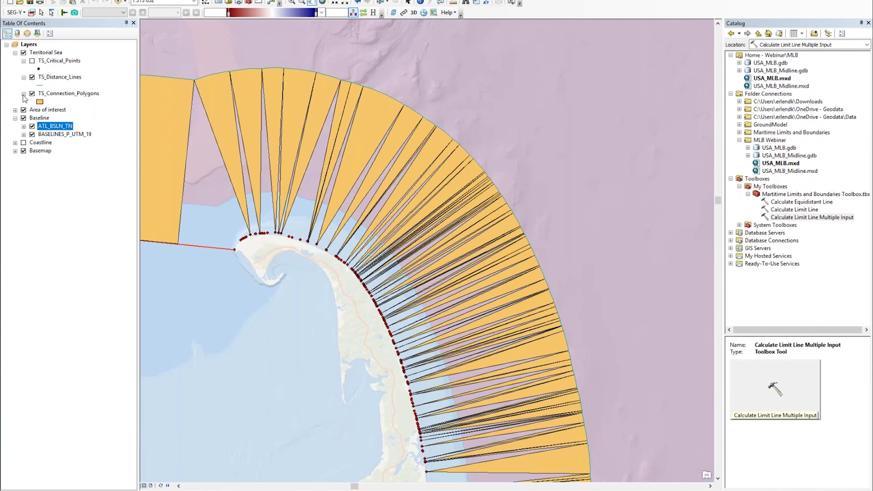
{"action": "left_click", "coordinate": [31, 94]}
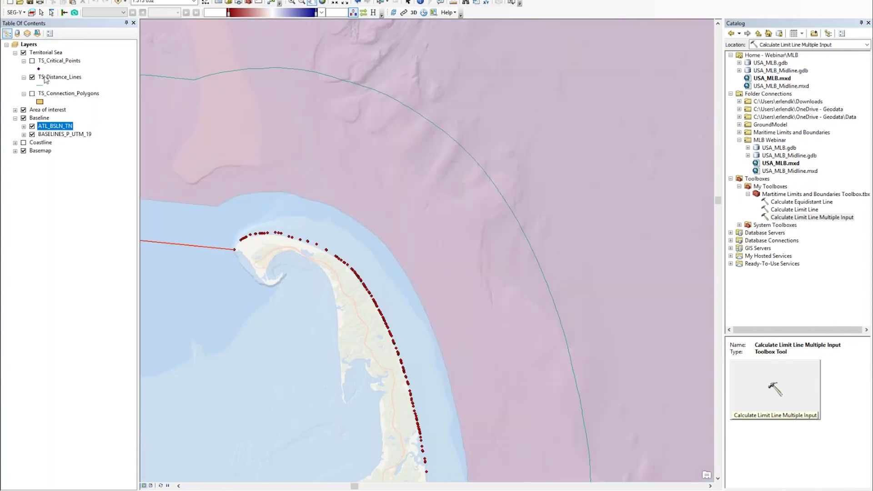
Make TS_Distance_Lines the only selectable layer.
{"action": "left_click", "coordinate": [58, 77]}
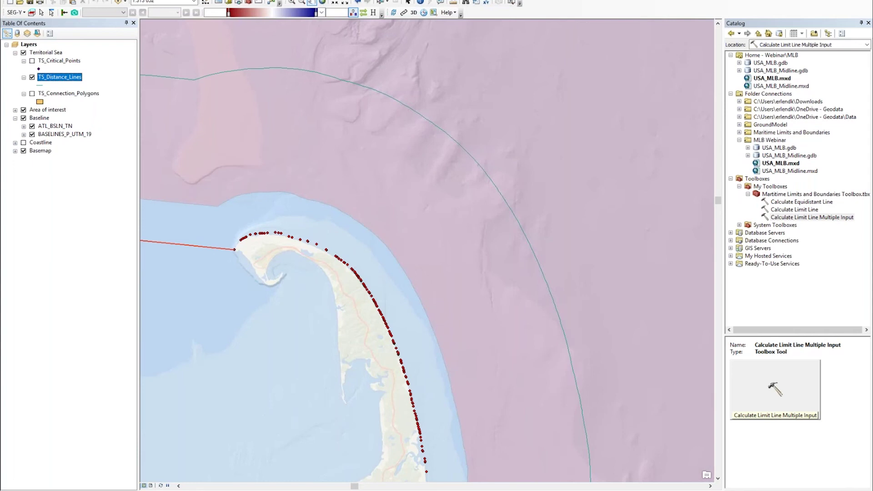
{"action": "right_click", "coordinate": [58, 77]}
{"action": "mouse_move", "coordinate": [140, 185]}
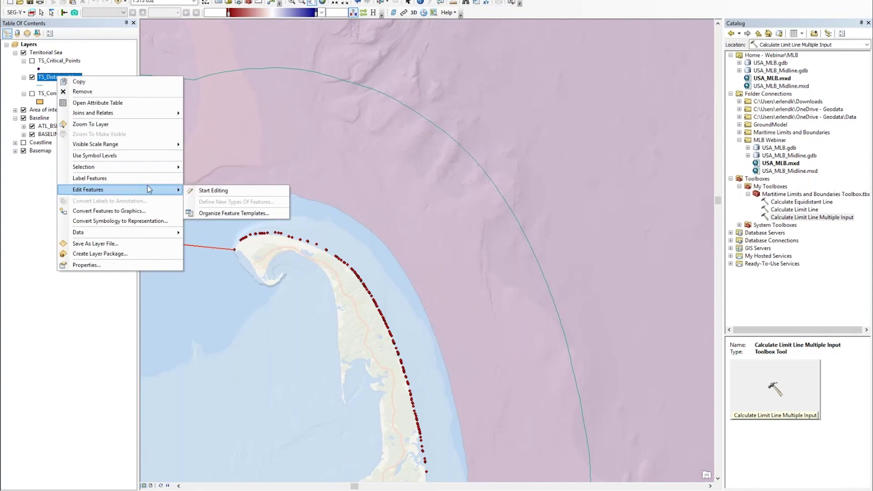
{"action": "mouse_move", "coordinate": [166, 167]}
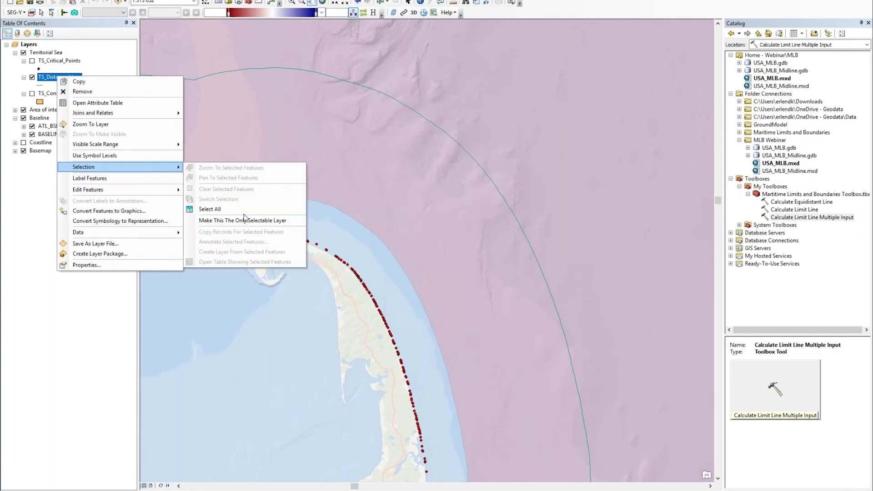
{"action": "left_click", "coordinate": [244, 220]}
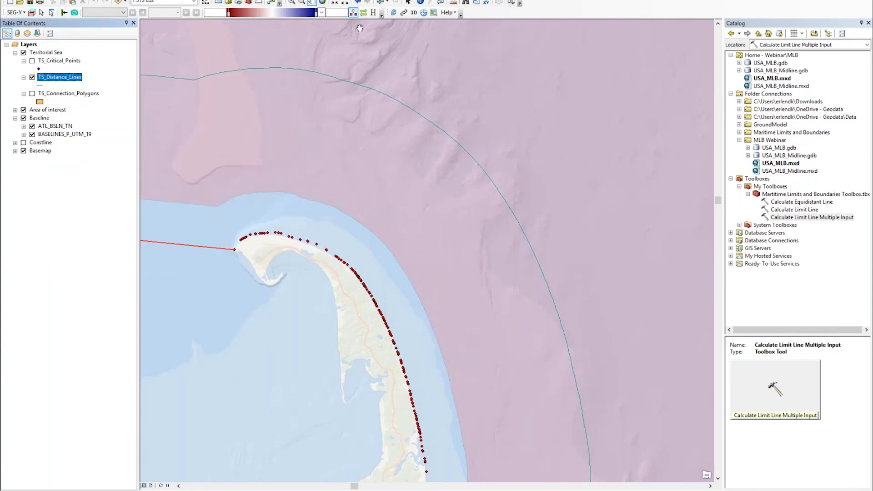
Select the distance line segments northeast of the cape and view only their selected records in the TS_Distance_Lines attribute table.
{"action": "left_click", "coordinate": [380, 3]}
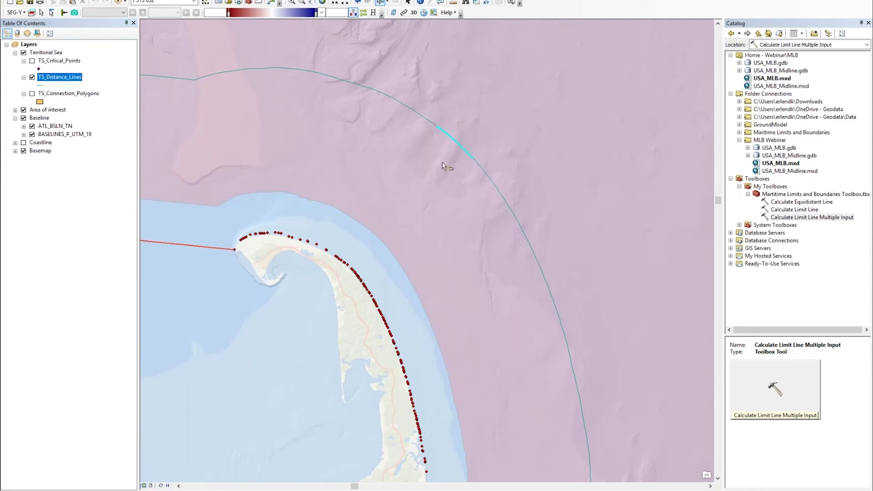
{"action": "right_click", "coordinate": [50, 80]}
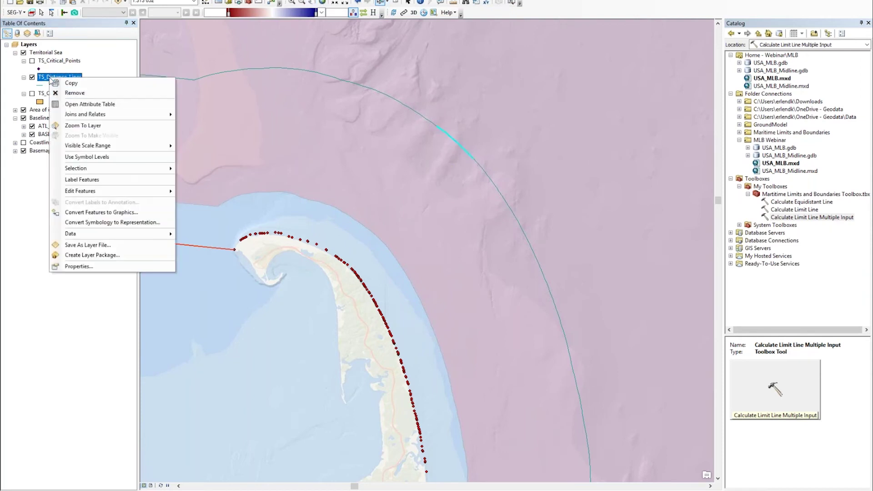
{"action": "left_click", "coordinate": [135, 105]}
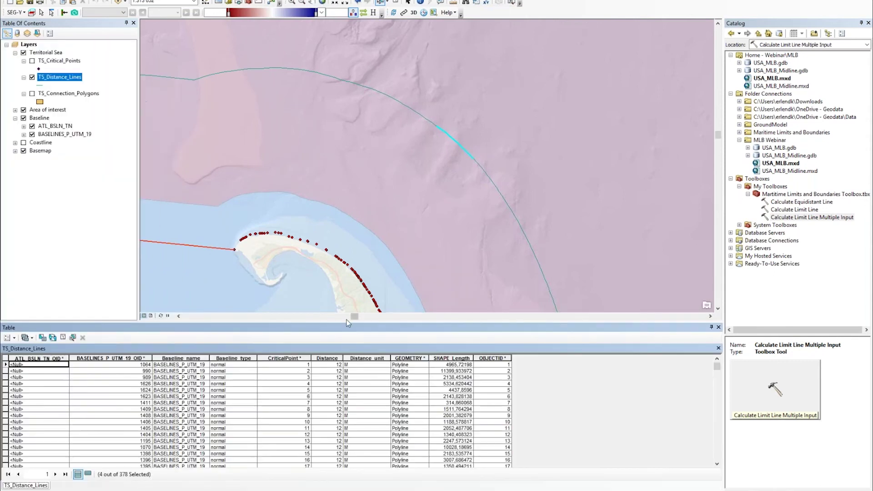
{"action": "left_click", "coordinate": [87, 474]}
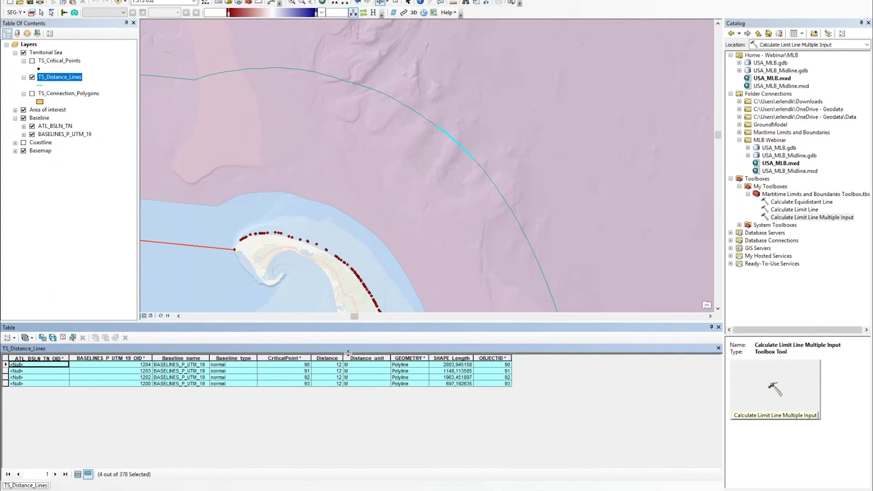
{"action": "left_click_drag", "start_coordinate": [347, 353], "coordinate": [348, 384]}
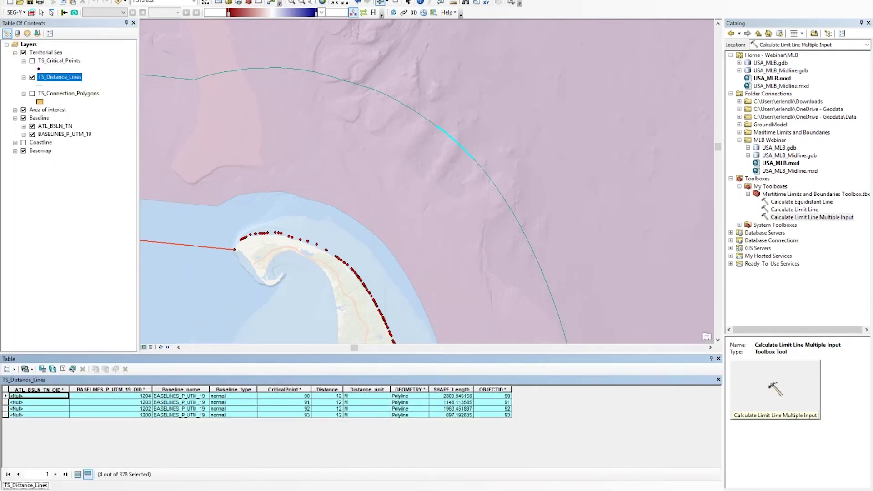
Reselect a shorter stretch of the distance line and open its related BASELINES_P_UTM_19 records.
{"action": "left_click_drag", "start_coordinate": [468, 138], "coordinate": [454, 151]}
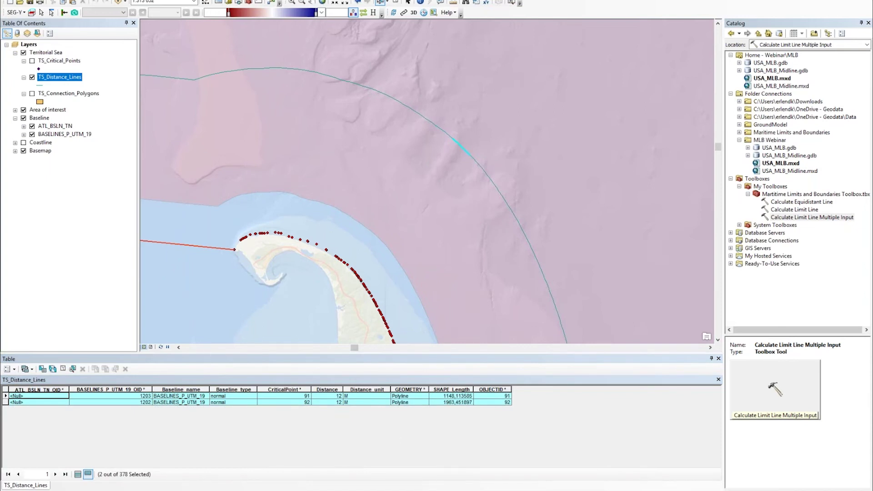
{"action": "left_click", "coordinate": [26, 369]}
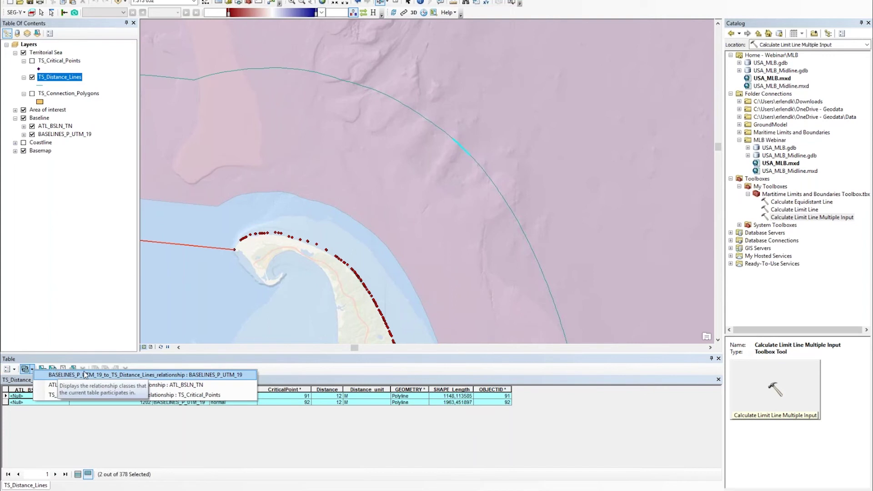
{"action": "left_click", "coordinate": [215, 378]}
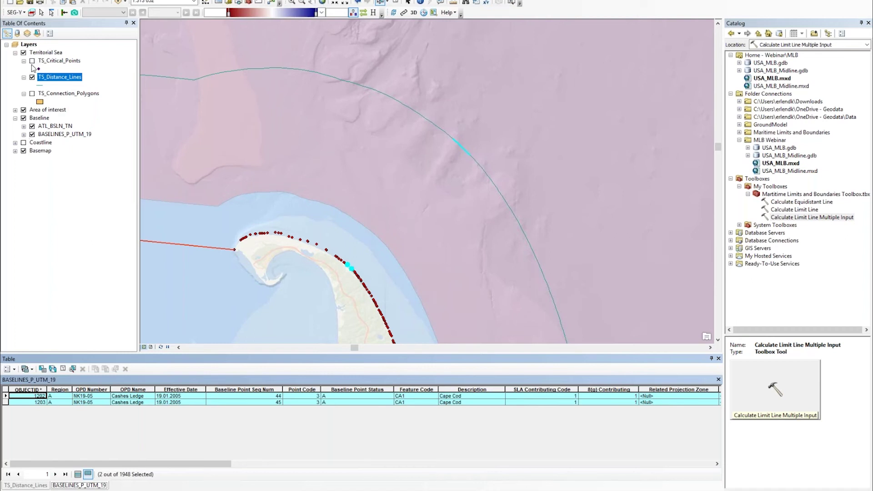
Hide both baseline layers and show TS_Critical_Points, comparing the critical points with the BASELINES_P_UTM_19 points along the coast.
{"action": "left_click", "coordinate": [34, 130]}
{"action": "left_click", "coordinate": [32, 127]}
{"action": "left_click", "coordinate": [33, 135]}
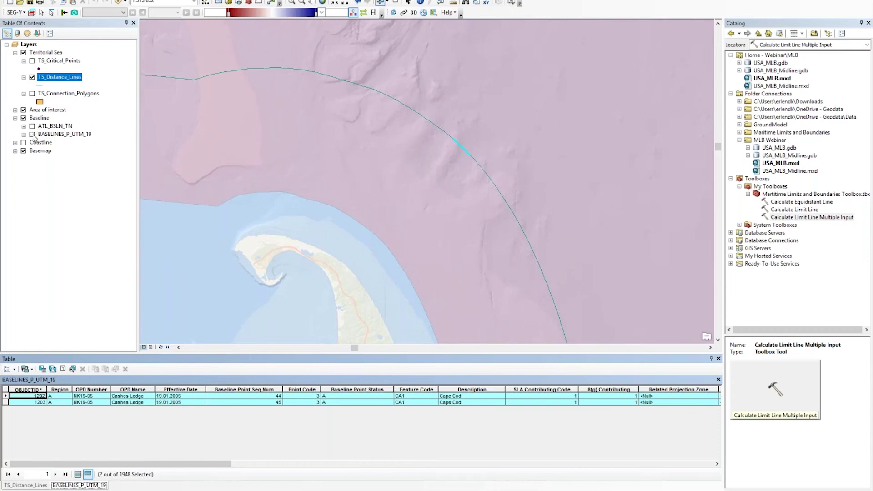
{"action": "left_click", "coordinate": [32, 61]}
{"action": "left_click", "coordinate": [33, 135]}
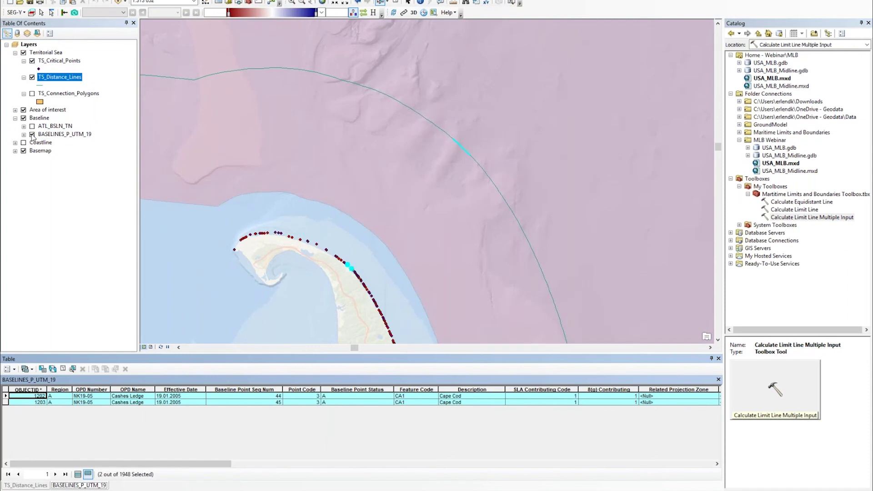
{"action": "left_click", "coordinate": [33, 135]}
{"action": "scroll", "coordinate": [432, 183], "scroll_direction": "down", "scroll_amount": 5}
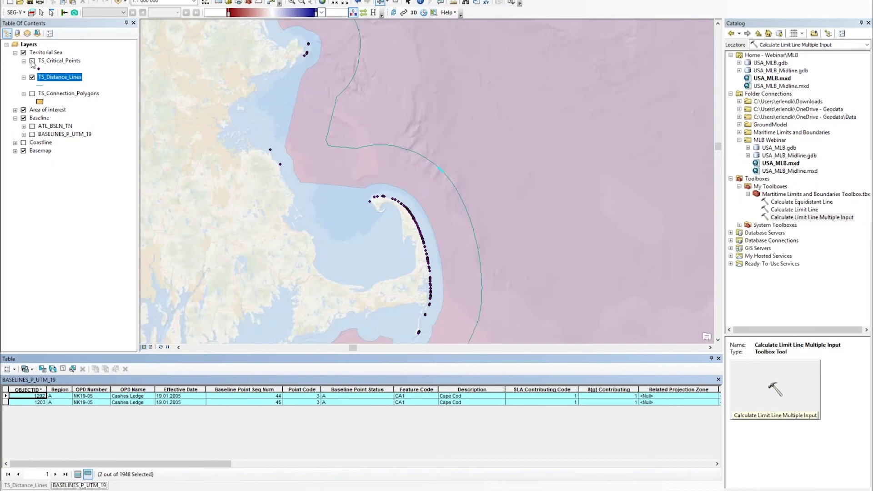
Hide TS_Critical_Points and TS_Distance_Lines, show both baseline layers again and close the attribute table.
{"action": "left_click", "coordinate": [31, 61]}
{"action": "left_click", "coordinate": [32, 77]}
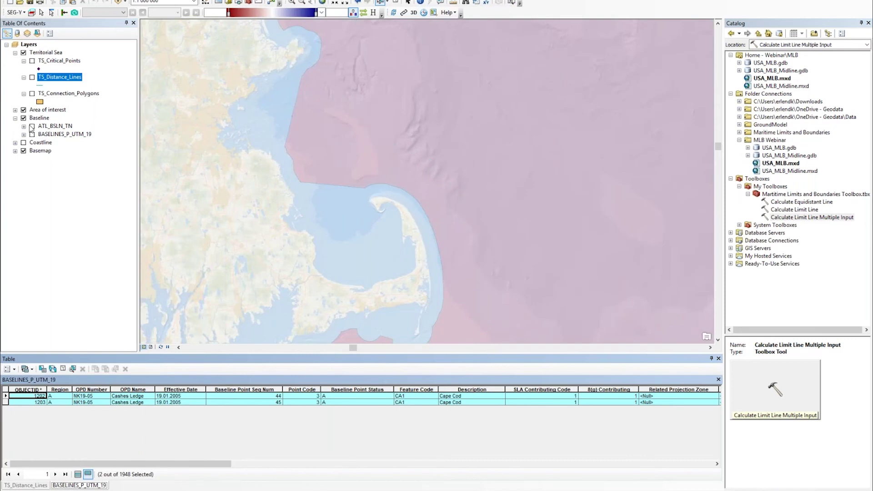
{"action": "left_click", "coordinate": [32, 126]}
{"action": "left_click", "coordinate": [33, 136]}
{"action": "left_click", "coordinate": [31, 134]}
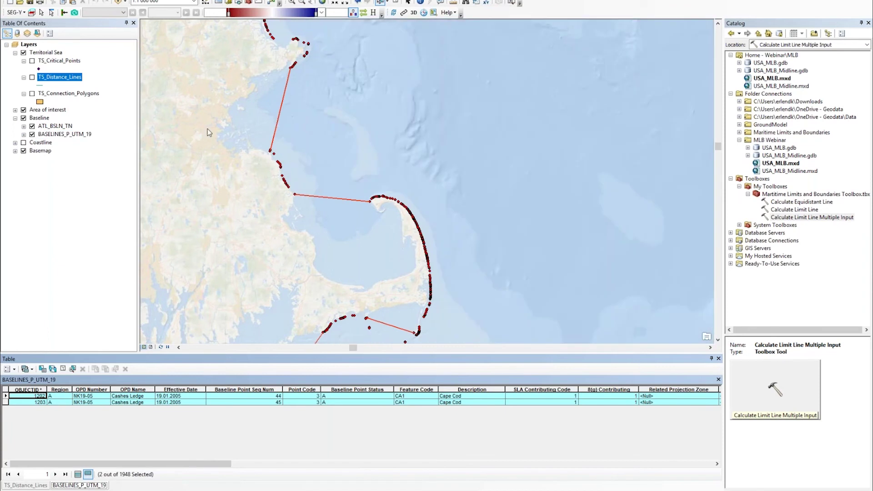
{"action": "left_click", "coordinate": [718, 358]}
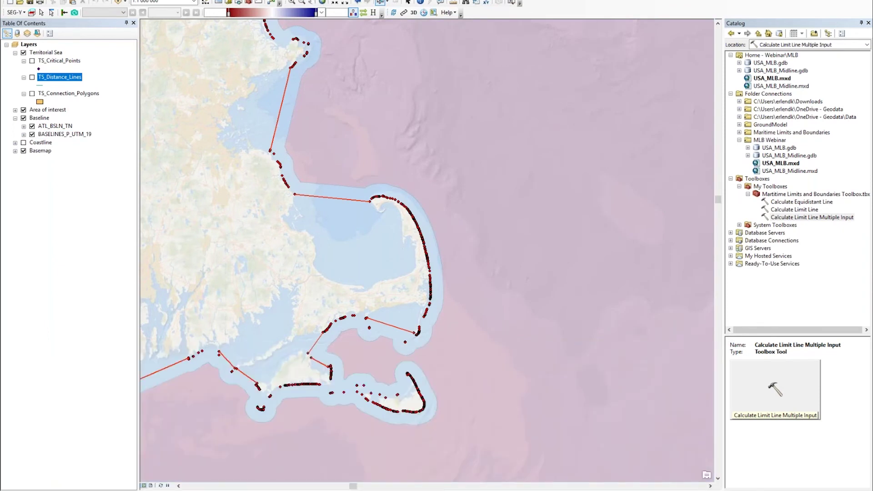
Expand the Area of interest group, turn on ATL_PROTLMT and turn off ATL_PLAN.
{"action": "left_click", "coordinate": [311, 2]}
{"action": "left_click_drag", "start_coordinate": [491, 117], "coordinate": [475, 129]}
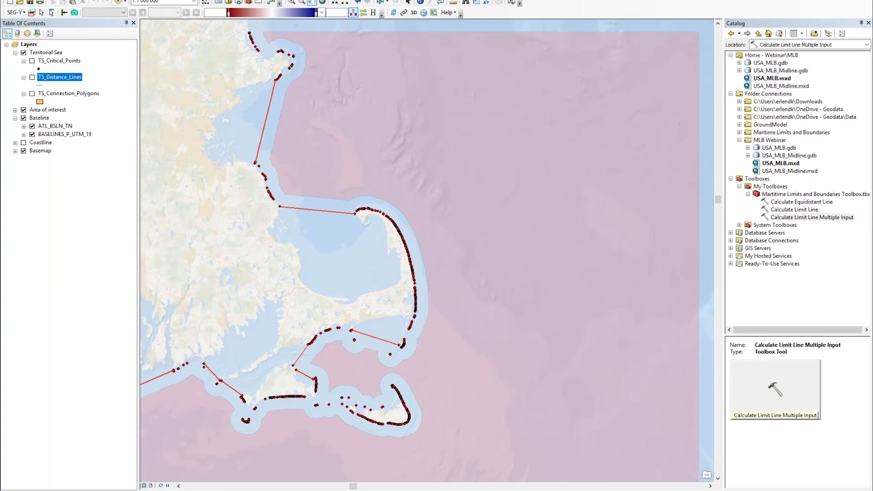
{"action": "left_click", "coordinate": [16, 110]}
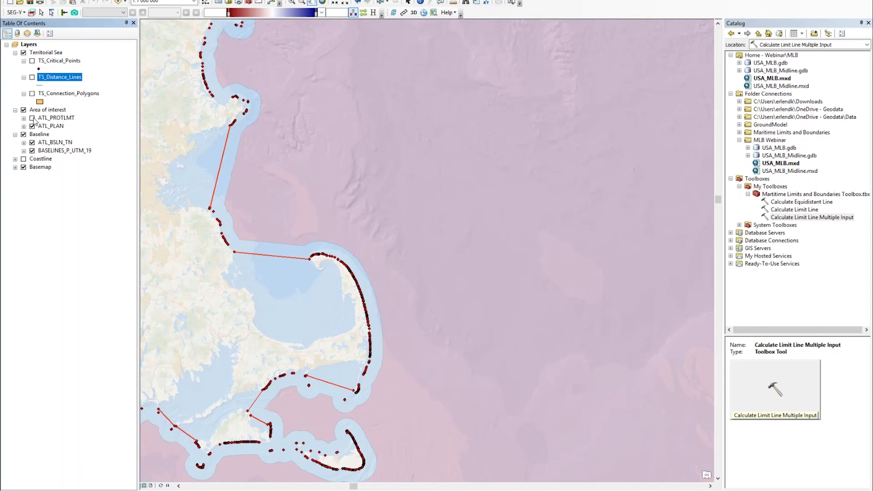
{"action": "left_click", "coordinate": [33, 120]}
{"action": "left_click", "coordinate": [32, 127]}
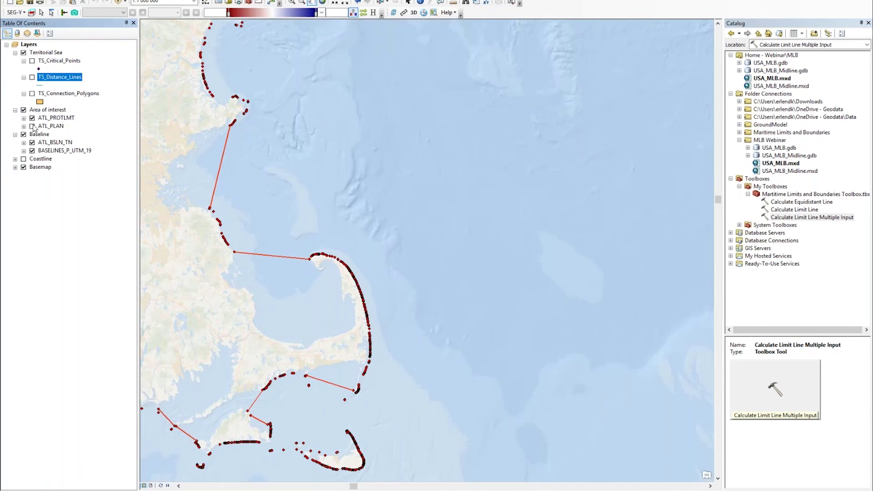
{"action": "scroll", "coordinate": [477, 180], "scroll_direction": "down", "scroll_amount": 4}
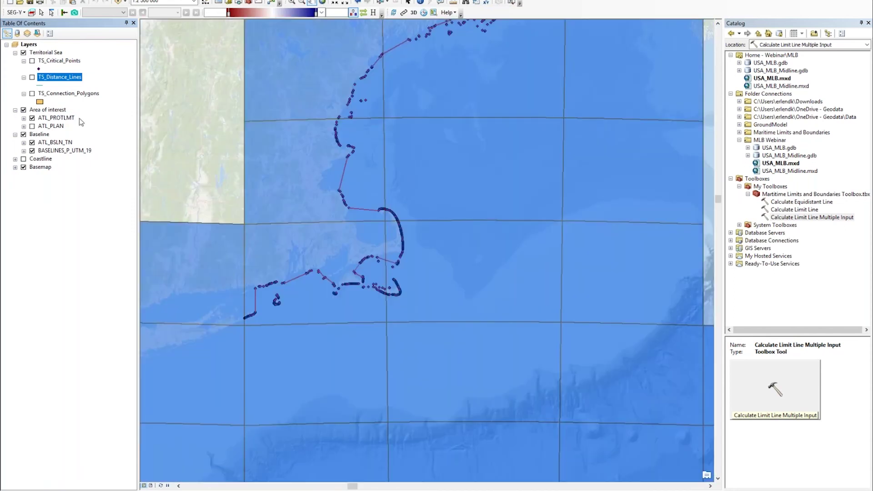
Make ATL_PROTLMT the only selectable layer and select its grid block just northeast of the cape.
{"action": "right_click", "coordinate": [60, 119]}
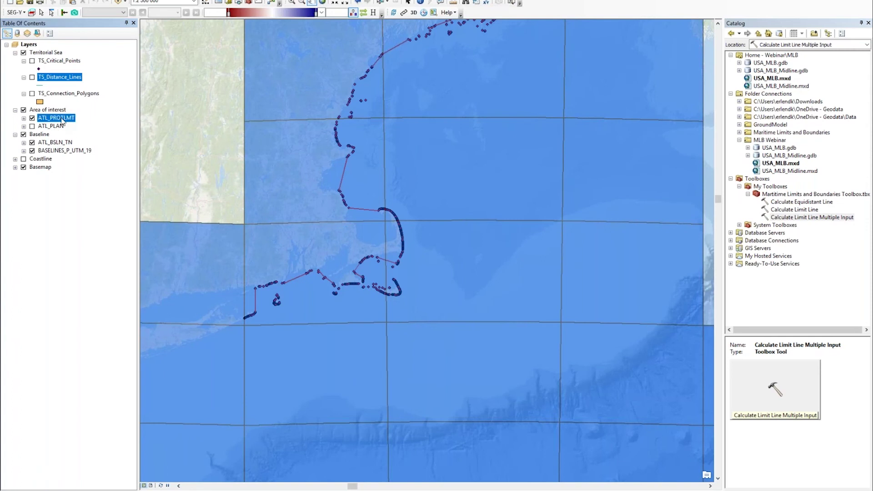
{"action": "mouse_move", "coordinate": [178, 217]}
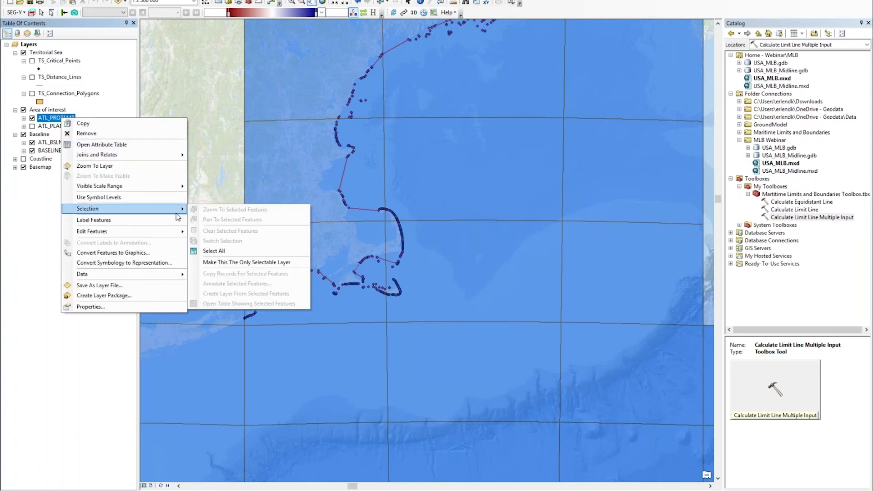
{"action": "left_click", "coordinate": [246, 262]}
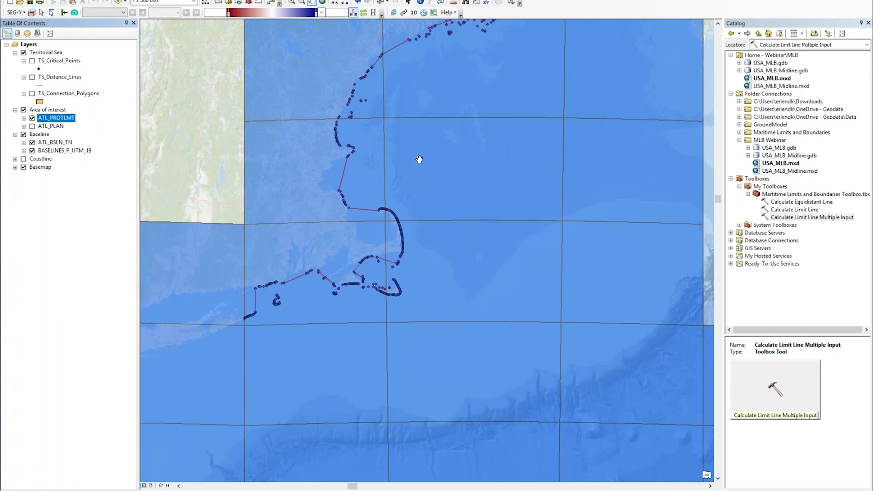
{"action": "left_click", "coordinate": [380, 2]}
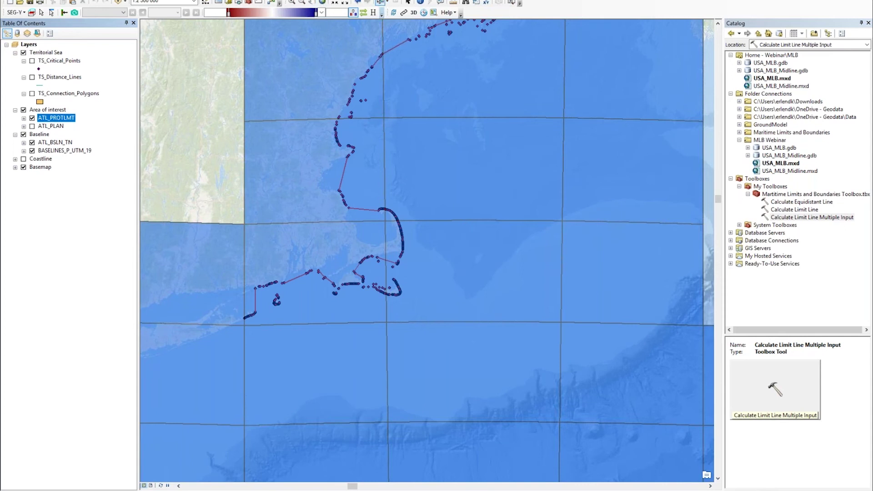
{"action": "left_click", "coordinate": [461, 167]}
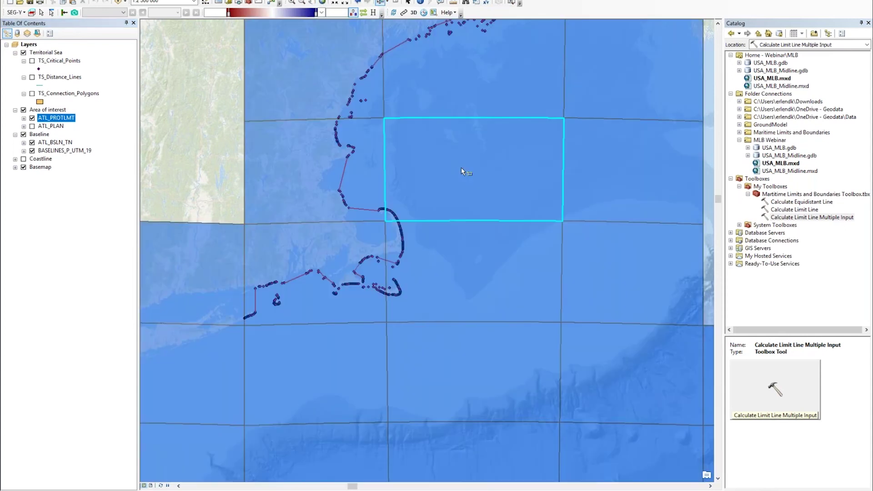
Open the Calculate Limit Line Multiple Input tool, clear of the selected block, and choose ATL_PROTLMT as the calculation area polygon.
{"action": "left_click", "coordinate": [808, 217]}
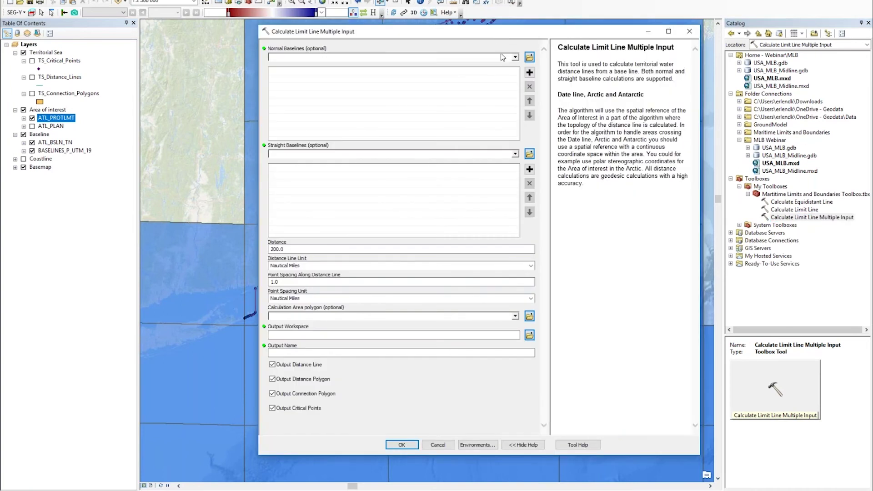
{"action": "left_click_drag", "start_coordinate": [500, 53], "coordinate": [223, 90]}
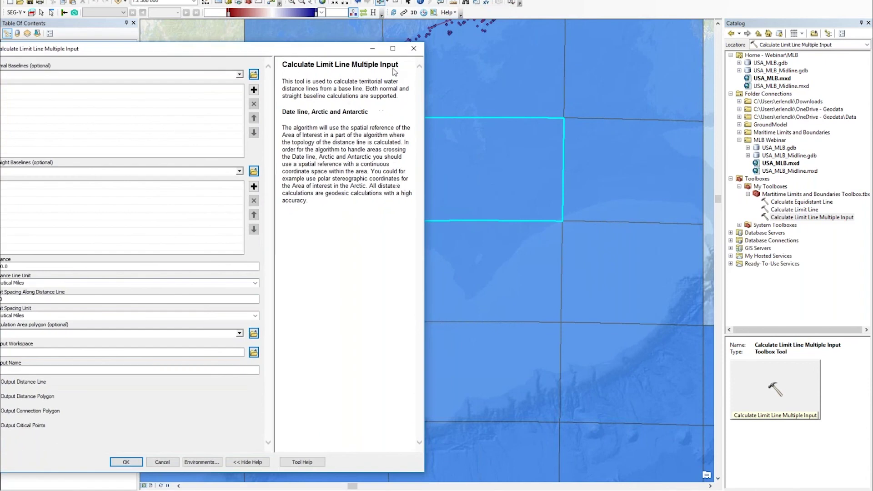
{"action": "left_click_drag", "start_coordinate": [325, 86], "coordinate": [666, 63]}
{"action": "left_click_drag", "start_coordinate": [586, 50], "coordinate": [818, 25]}
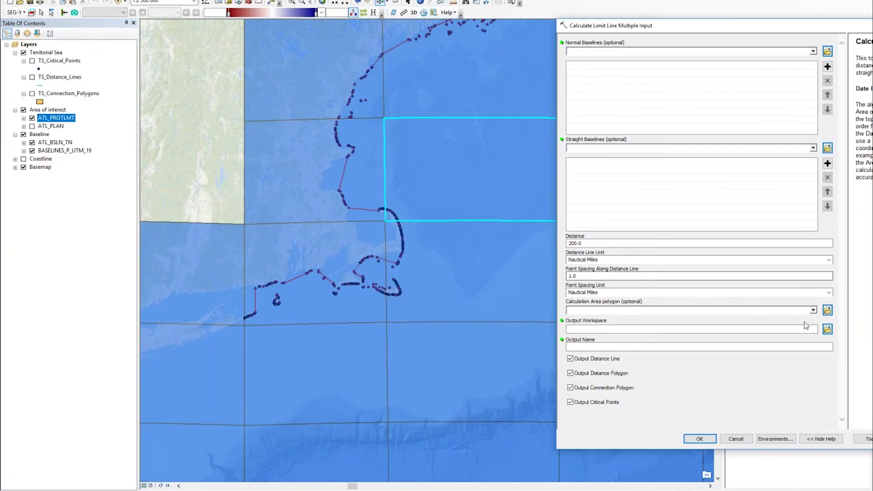
{"action": "left_click", "coordinate": [813, 310]}
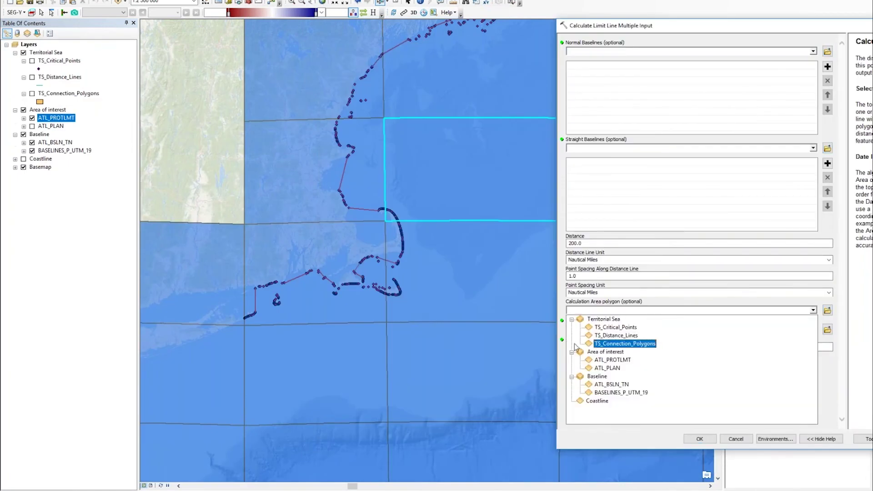
{"action": "left_click", "coordinate": [619, 360]}
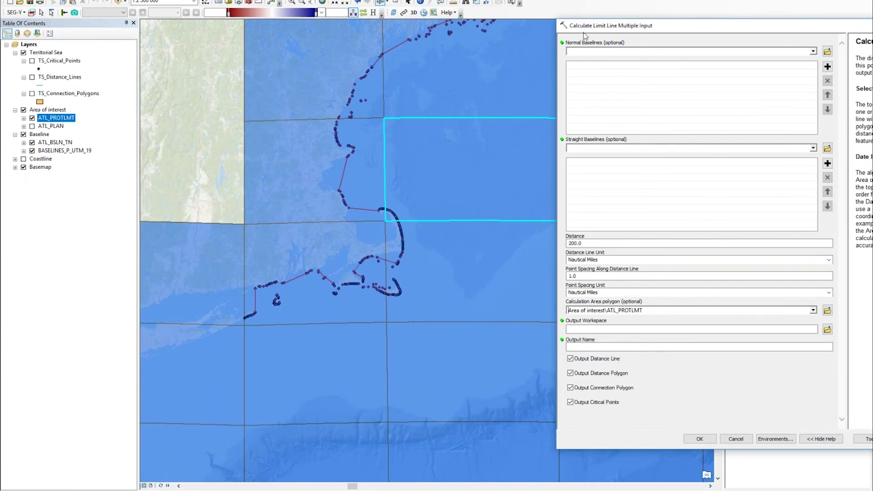
Add BASELINES_P_UTM_19 as the normal baselines and ATL_BSLN_TN as the straight baselines.
{"action": "left_click", "coordinate": [66, 152]}
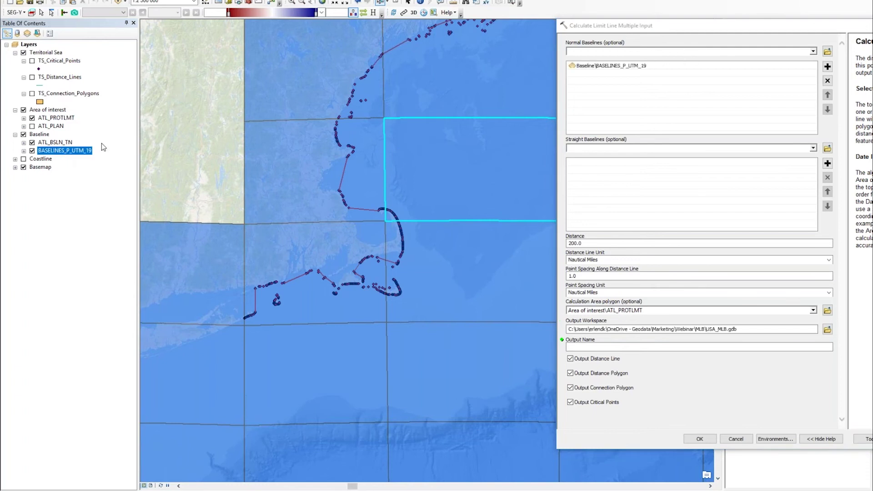
{"action": "left_click_drag", "start_coordinate": [68, 142], "coordinate": [592, 153]}
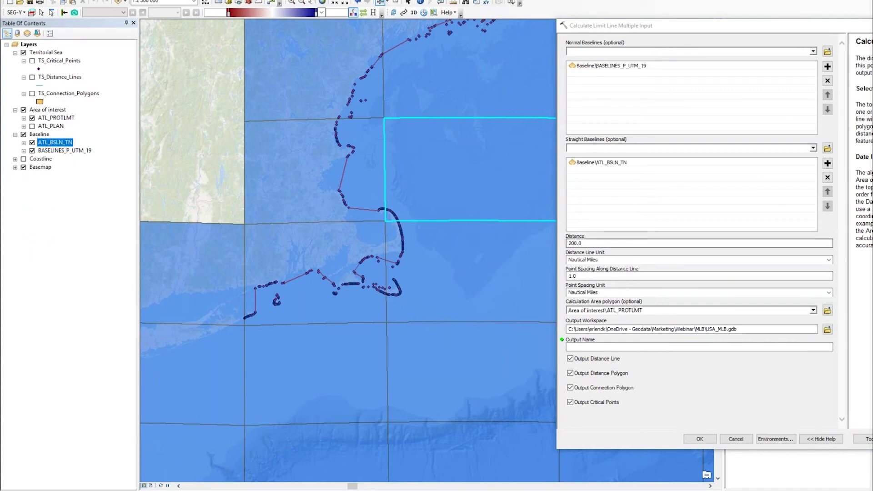
Set the limit distances to 12 and 24 nautical miles, with a point spacing of 0.5 nautical miles for each.
{"action": "left_click", "coordinate": [587, 243]}
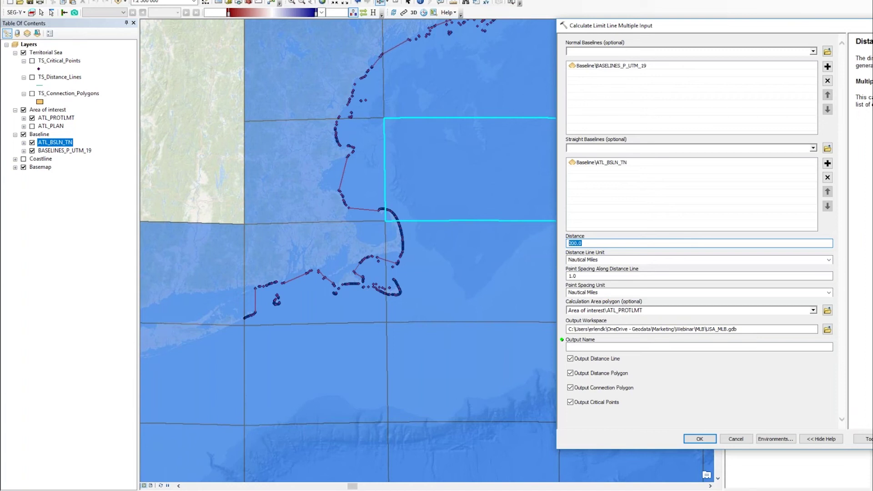
{"action": "type", "text": "12"}
{"action": "type", "text": "24"}
{"action": "key", "text": "Tab"}
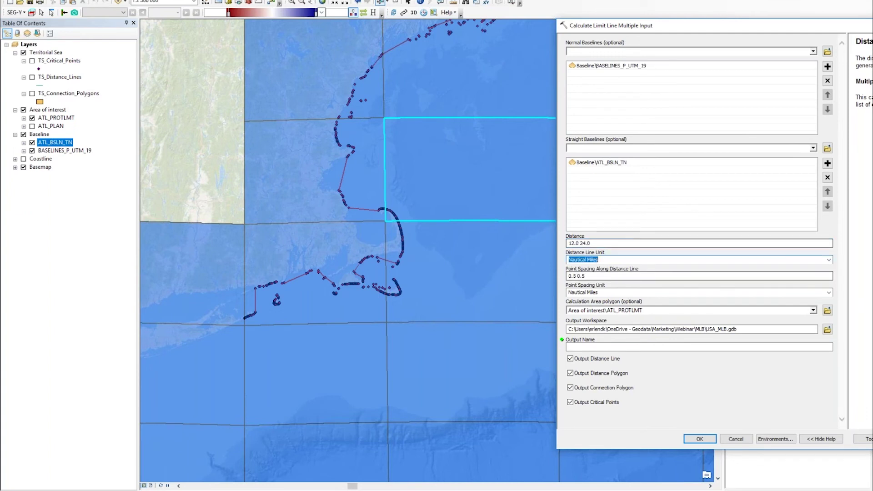
{"action": "left_click", "coordinate": [587, 276]}
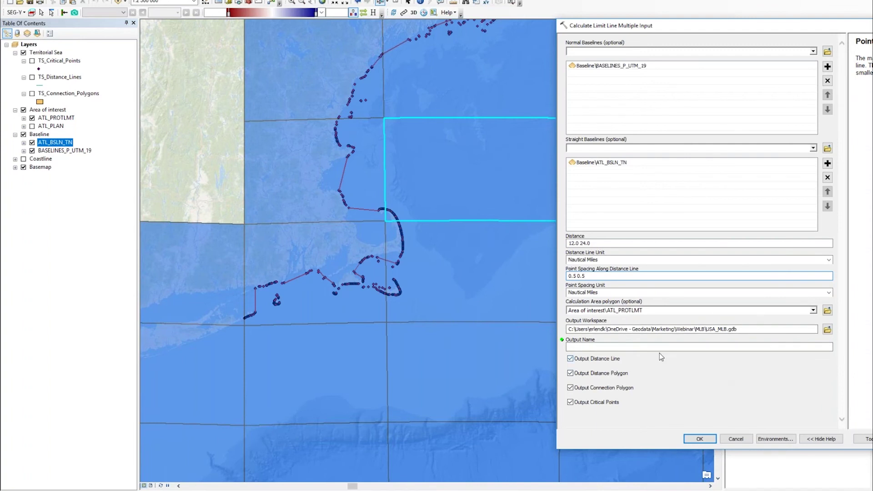
Enter TS_CZ as the output name and run the limit line calculation.
{"action": "left_click", "coordinate": [641, 348]}
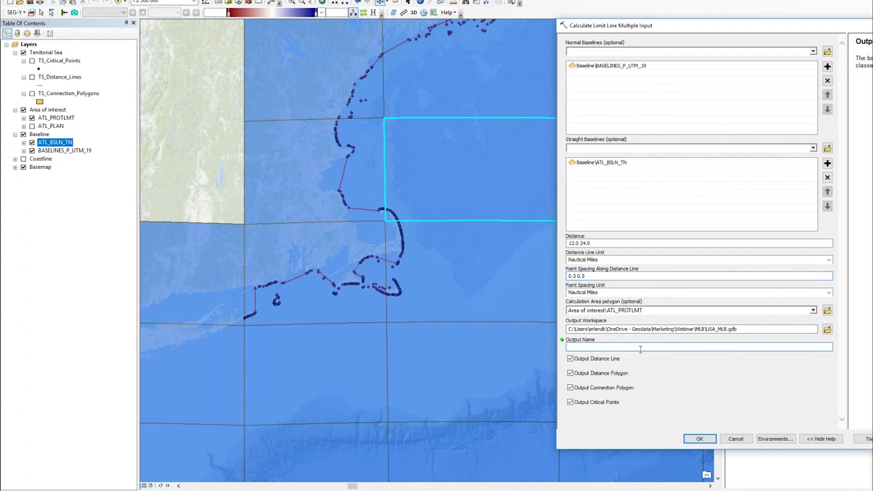
{"action": "type", "text": "TS_CZ"}
{"action": "left_click", "coordinate": [705, 441]}
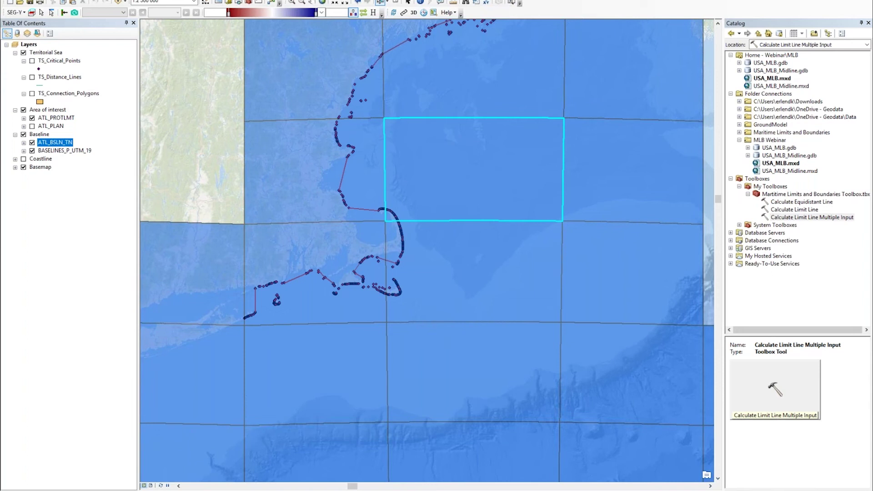
Check the progress messages and outputs of the current Calculate Limit Line Multiple Input run in the geoprocessing results.
{"action": "left_click", "coordinate": [748, 147]}
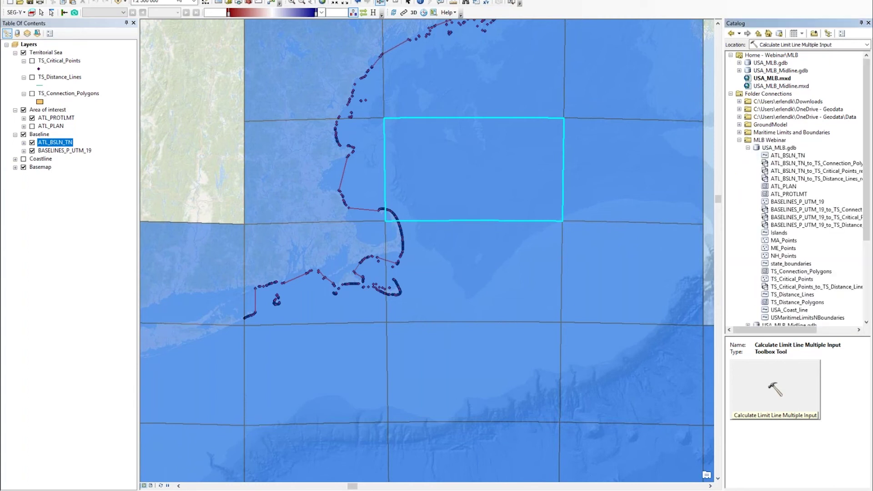
{"action": "left_click", "coordinate": [159, 2]}
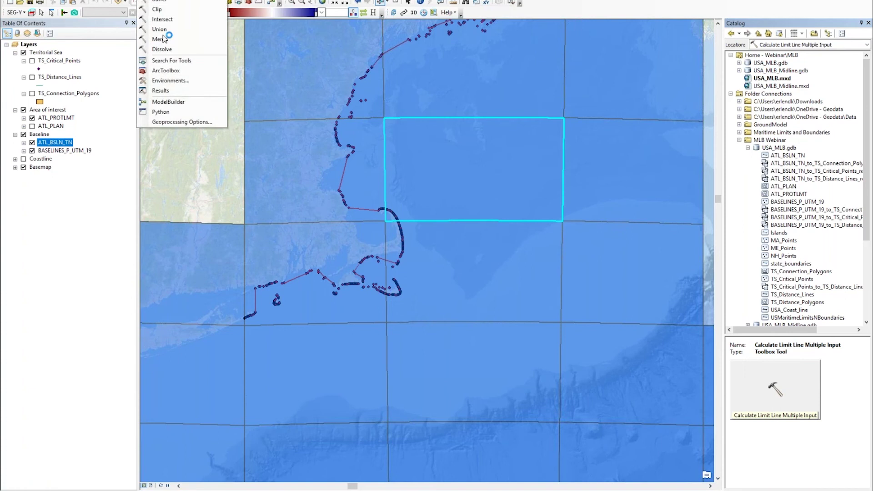
{"action": "left_click", "coordinate": [165, 90]}
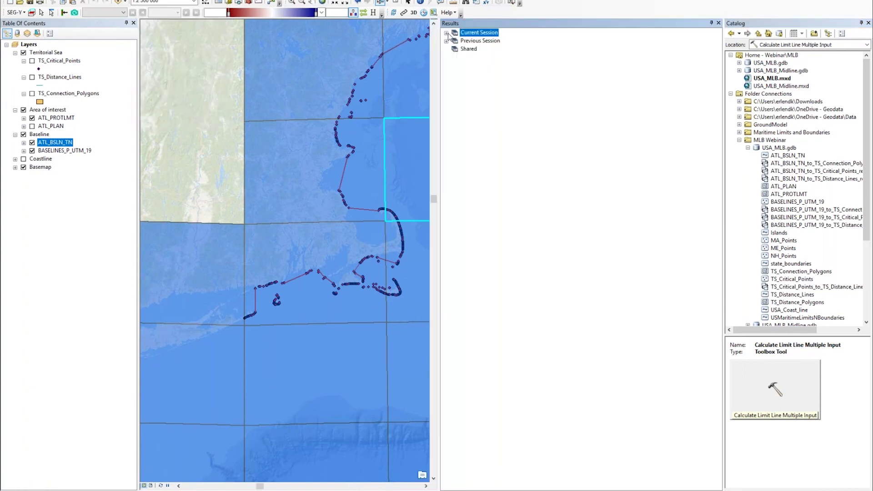
{"action": "left_click", "coordinate": [447, 33]}
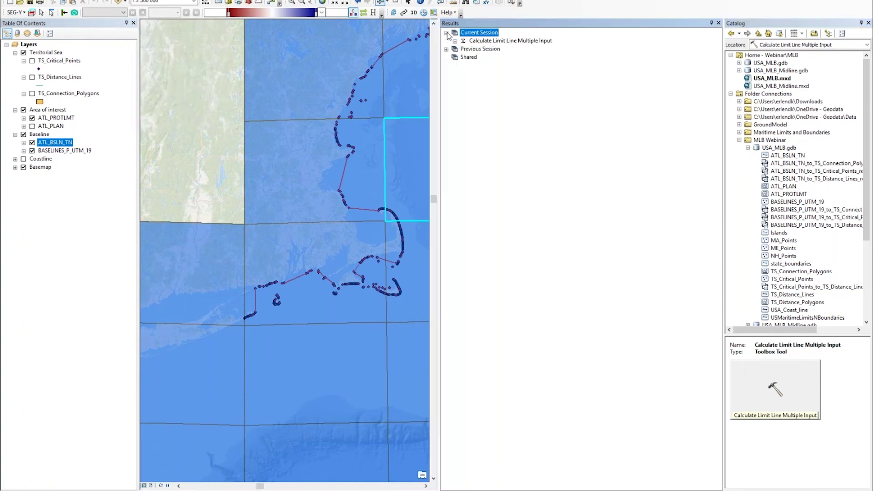
{"action": "left_click", "coordinate": [454, 42]}
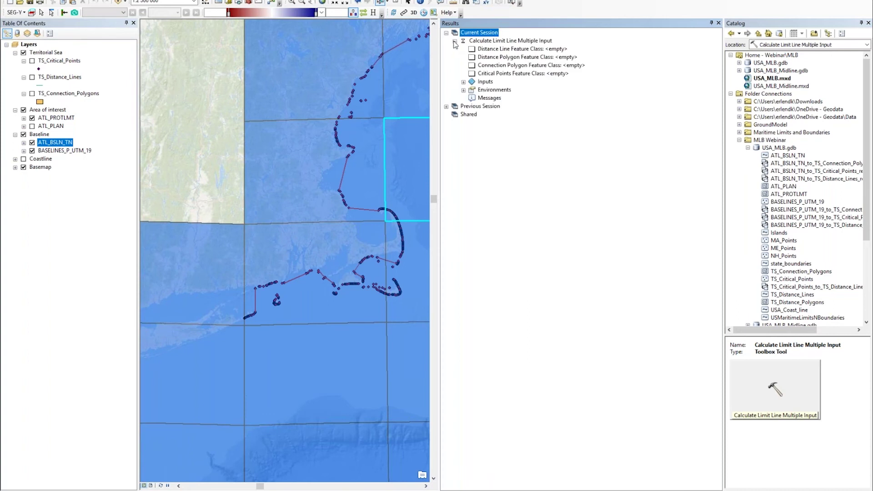
{"action": "left_click", "coordinate": [463, 98]}
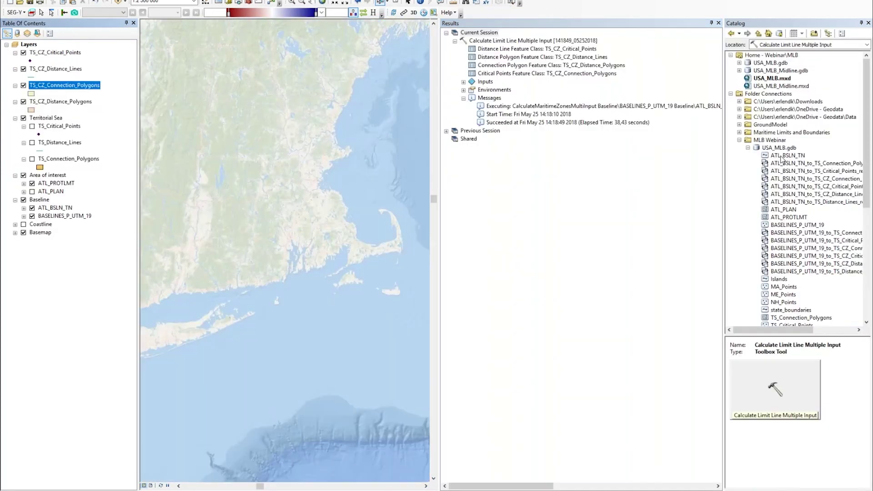
{"action": "left_click", "coordinate": [718, 24]}
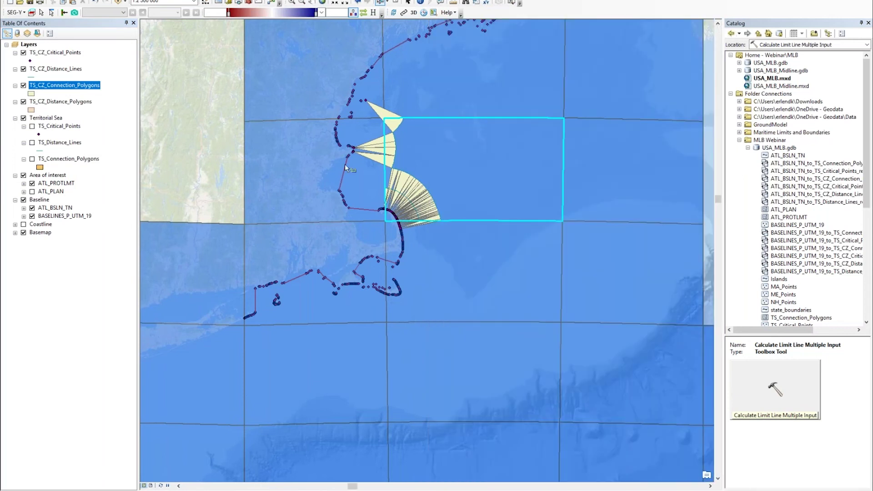
Hide the Territorial Sea group and the TS_CZ_Connection_Polygons layer, and display the TS_CZ_Distance_Lines in red around the selected block.
{"action": "left_click", "coordinate": [15, 118]}
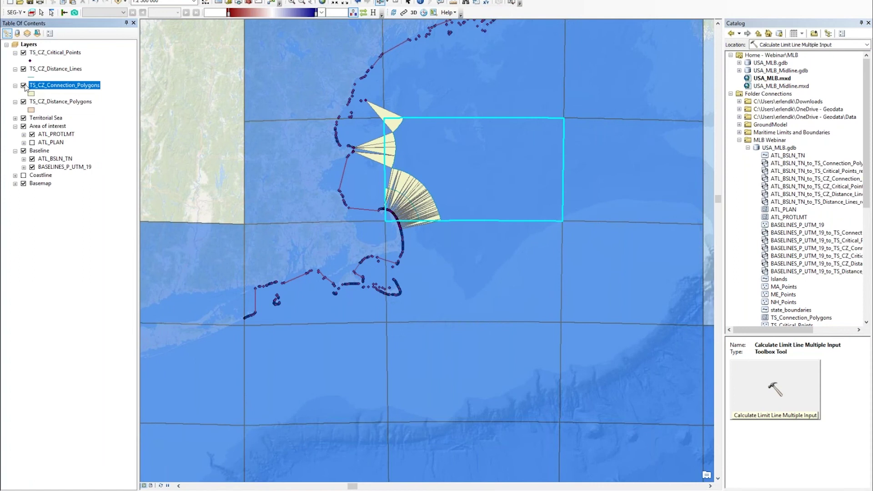
{"action": "left_click", "coordinate": [24, 119], "text": "ctrl"}
{"action": "left_click", "coordinate": [24, 118]}
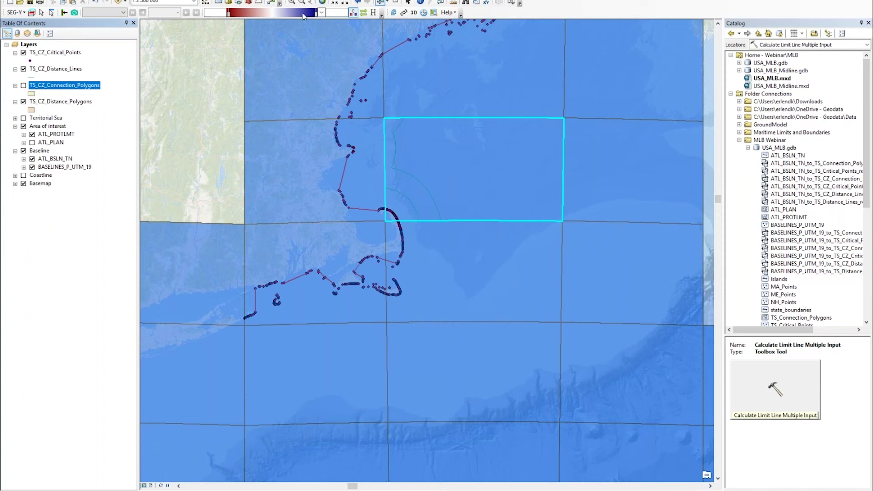
{"action": "left_click", "coordinate": [311, 2]}
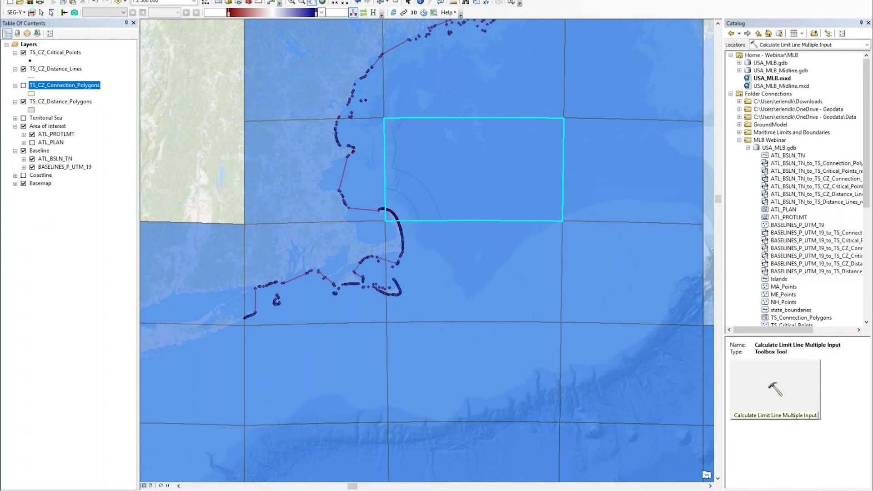
{"action": "left_click_drag", "start_coordinate": [427, 250], "coordinate": [431, 249]}
{"action": "scroll", "coordinate": [384, 167], "scroll_direction": "up", "scroll_amount": 1}
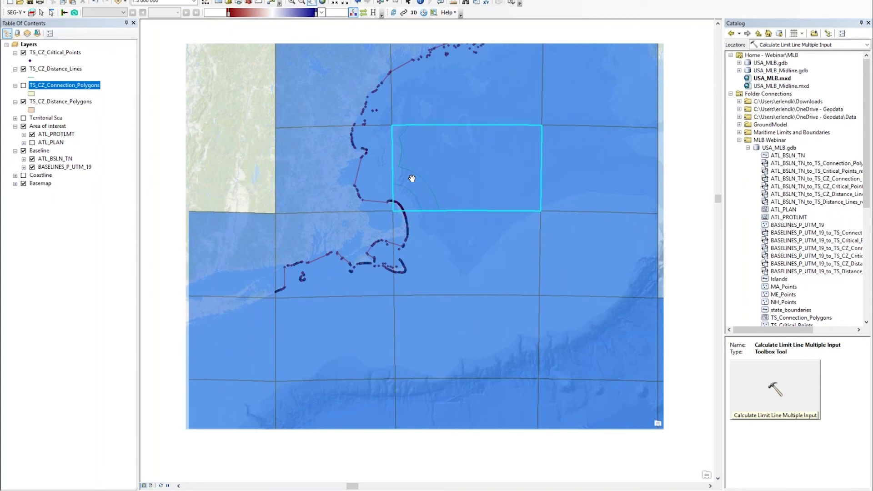
{"action": "scroll", "coordinate": [411, 178], "scroll_direction": "up", "scroll_amount": 1}
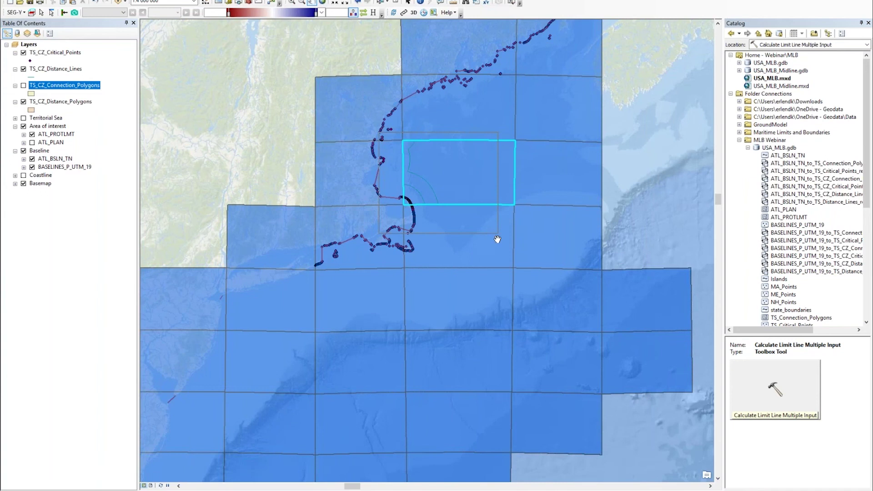
{"action": "key", "text": "comma"}
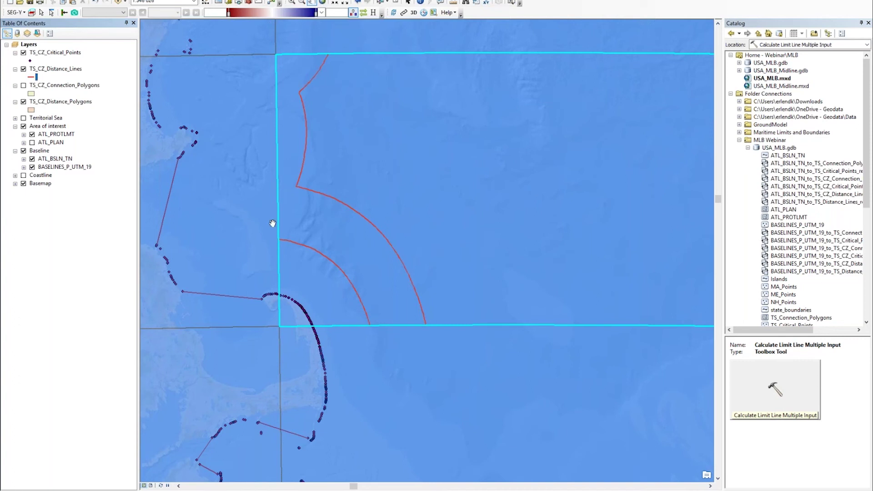
Open the TS_CZ_Distance_Lines attribute table and inspect only the selected records for segments picked on the inner and outer limit lines.
{"action": "left_click", "coordinate": [59, 69]}
{"action": "right_click", "coordinate": [59, 69]}
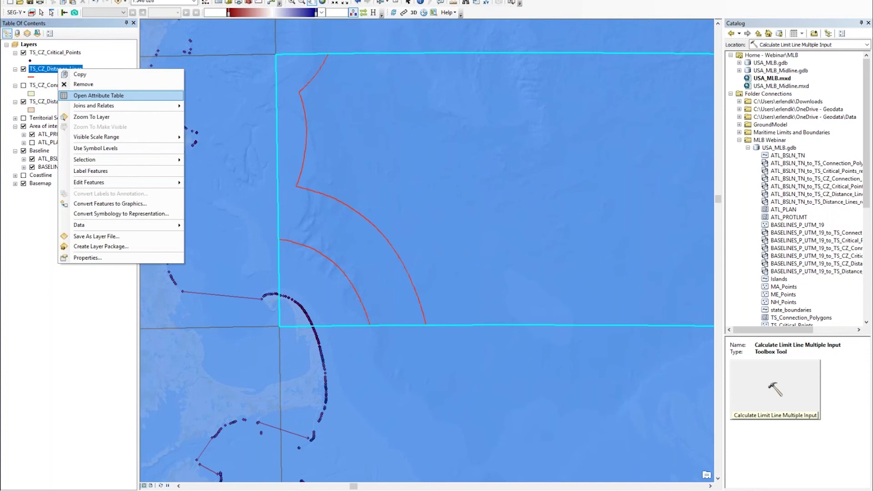
{"action": "left_click", "coordinate": [120, 96]}
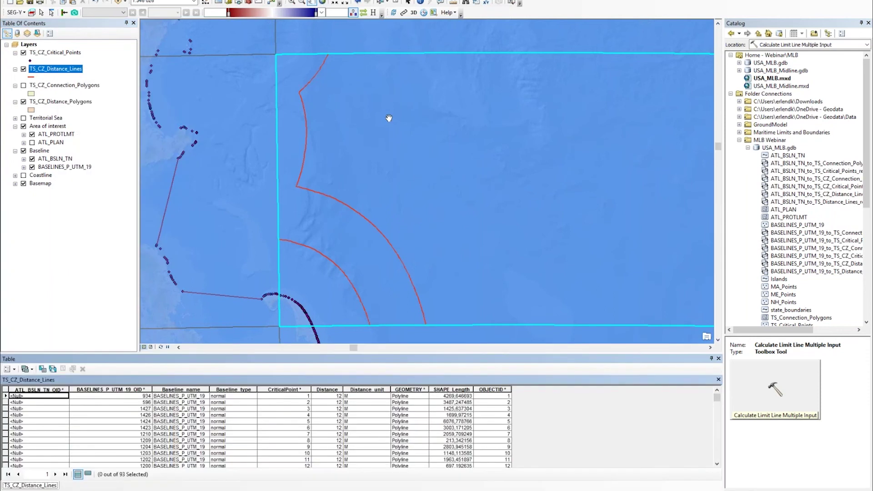
{"action": "left_click", "coordinate": [380, 3]}
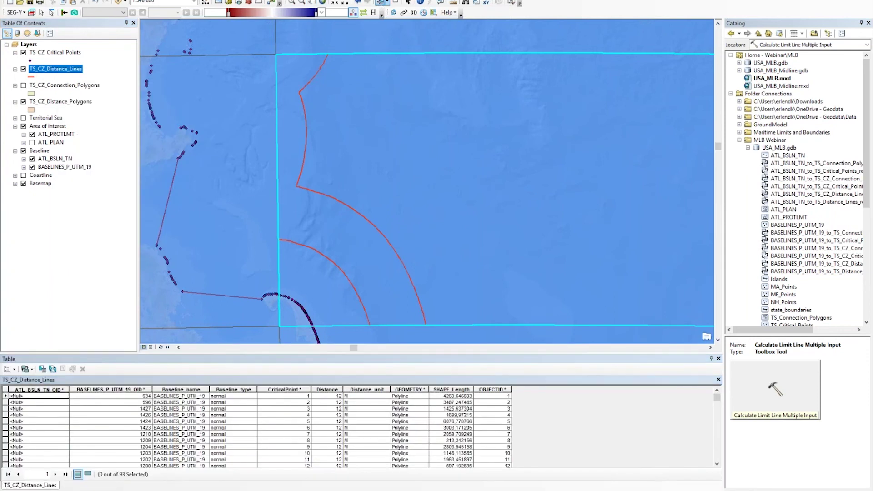
{"action": "left_click", "coordinate": [365, 222]}
{"action": "left_click", "coordinate": [87, 474]}
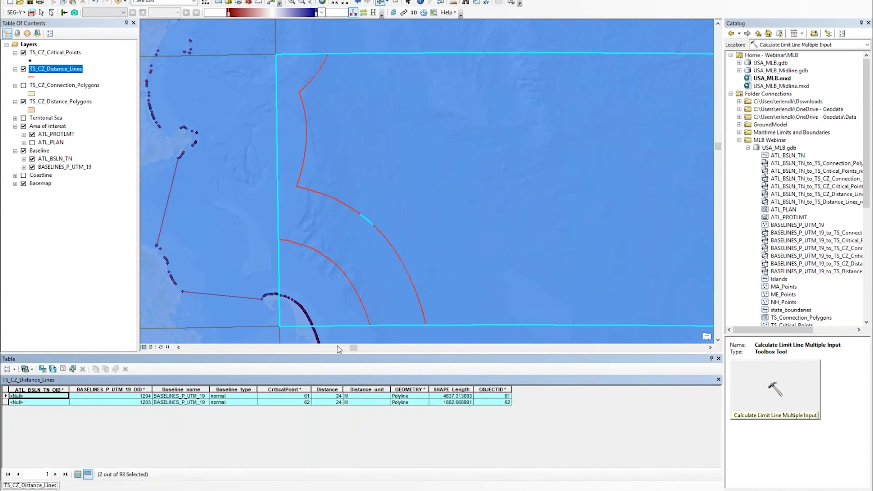
{"action": "left_click", "coordinate": [341, 277]}
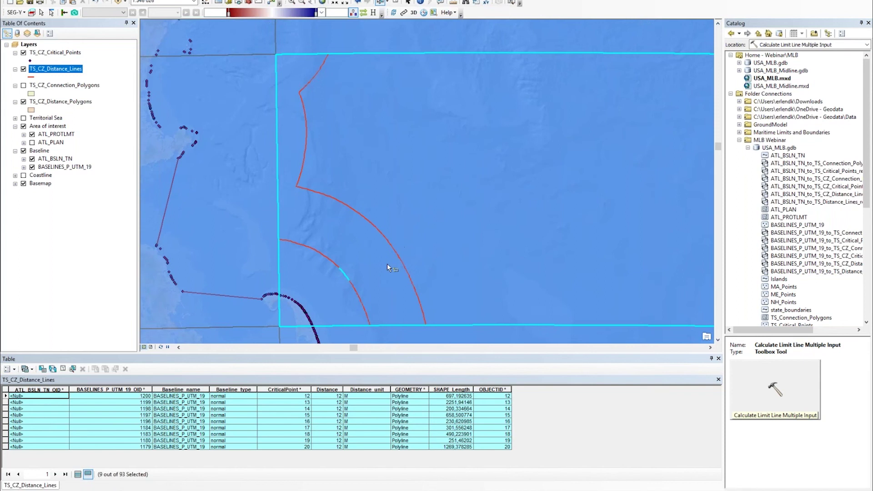
{"action": "left_click_drag", "start_coordinate": [387, 263], "coordinate": [419, 274]}
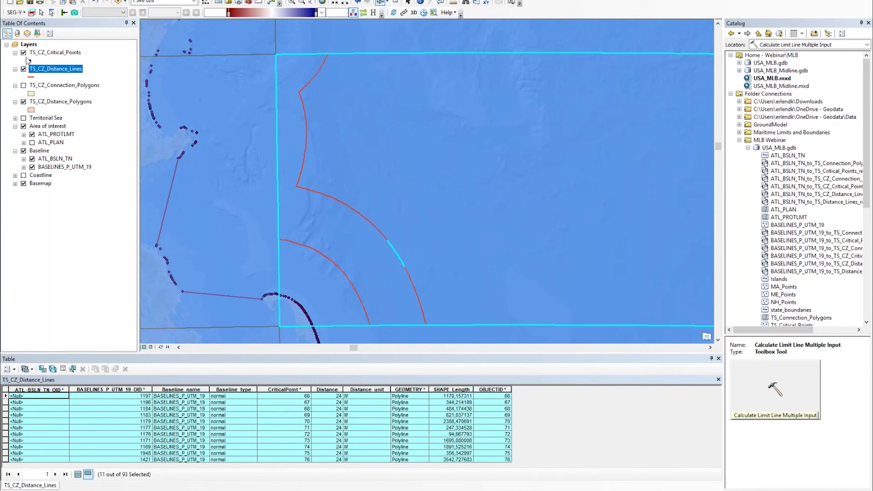
Show the TS_CZ_Connection_Polygons layer and view how its polygons link the limit lines to the baseline points.
{"action": "left_click", "coordinate": [25, 86], "text": "ctrl"}
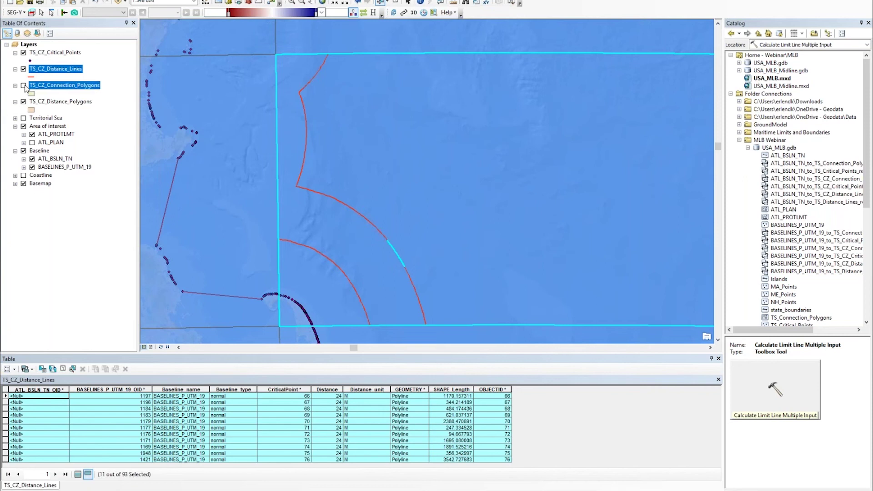
{"action": "left_click", "coordinate": [24, 86]}
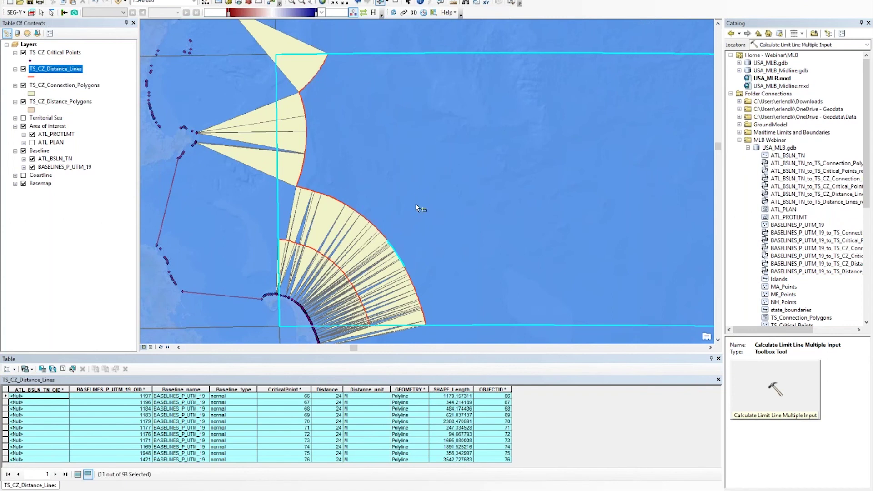
{"action": "scroll", "coordinate": [416, 204], "scroll_direction": "up", "scroll_amount": 2}
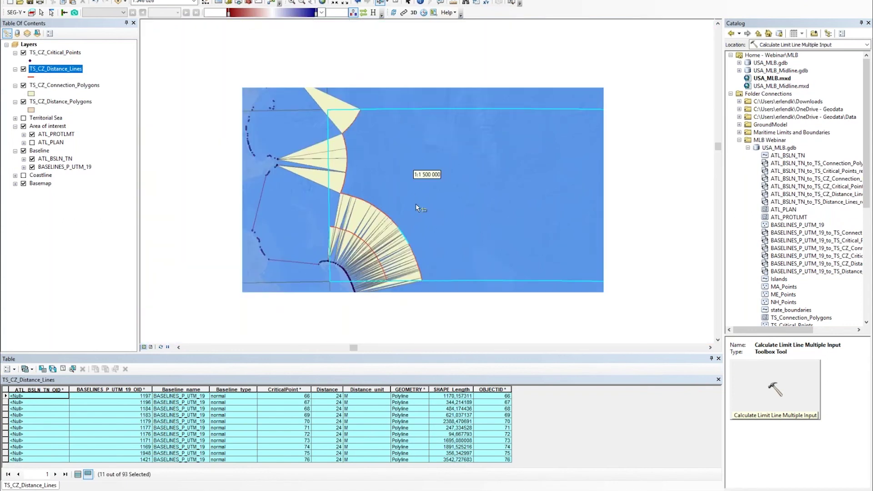
{"action": "scroll", "coordinate": [421, 209], "scroll_direction": "up", "scroll_amount": 1}
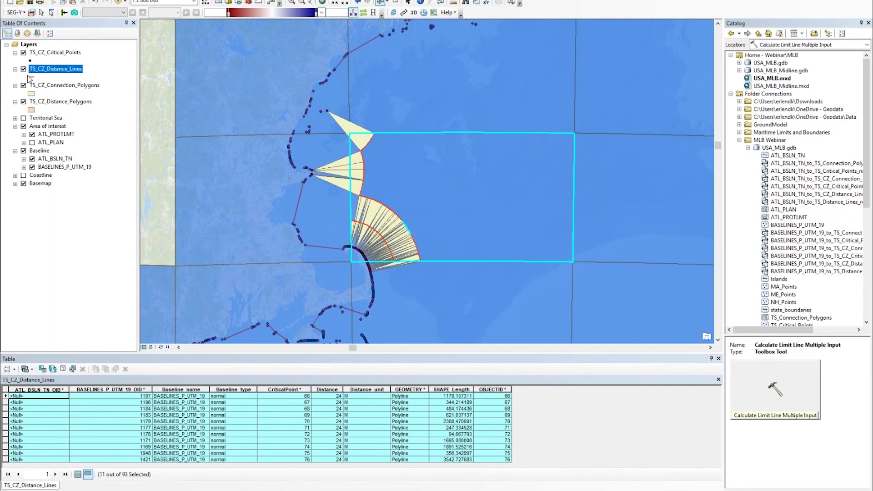
Remove the four TS_CZ result layers, hide ATL_PROTLMT, and display ATL_PLAN as the area of interest.
{"action": "left_click", "coordinate": [40, 53]}
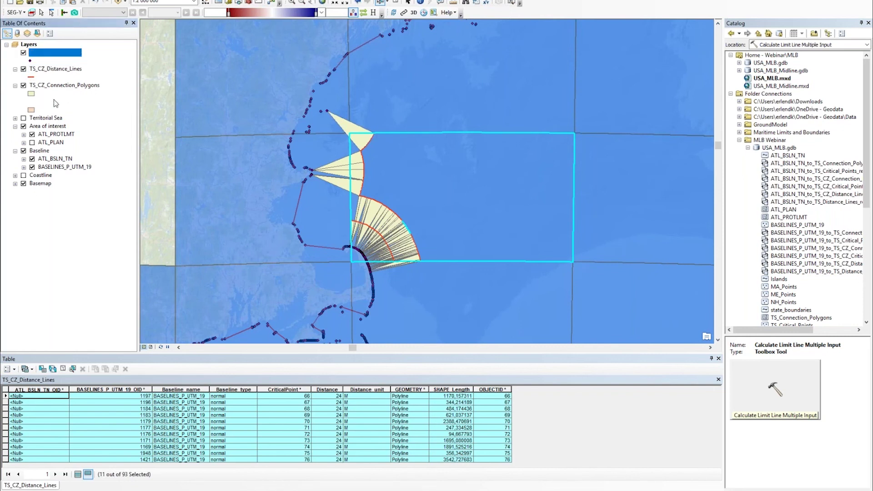
{"action": "left_click", "coordinate": [56, 101], "text": "shift"}
{"action": "right_click", "coordinate": [55, 101]}
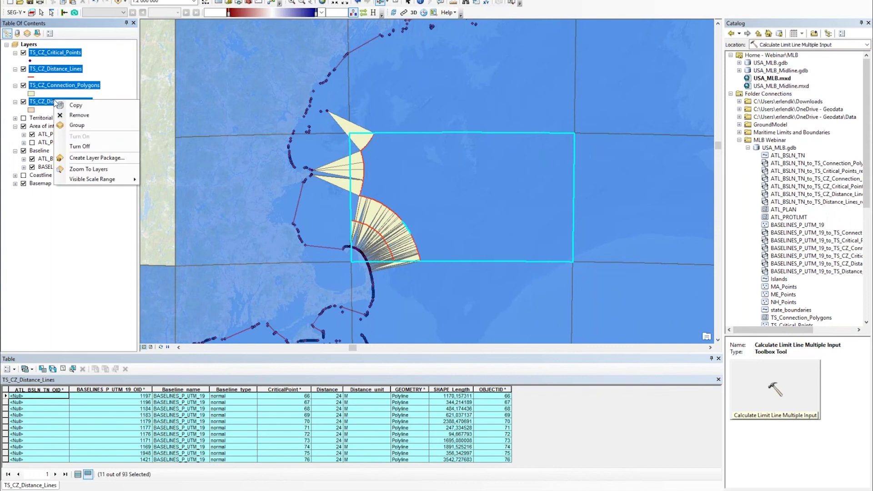
{"action": "left_click", "coordinate": [83, 116]}
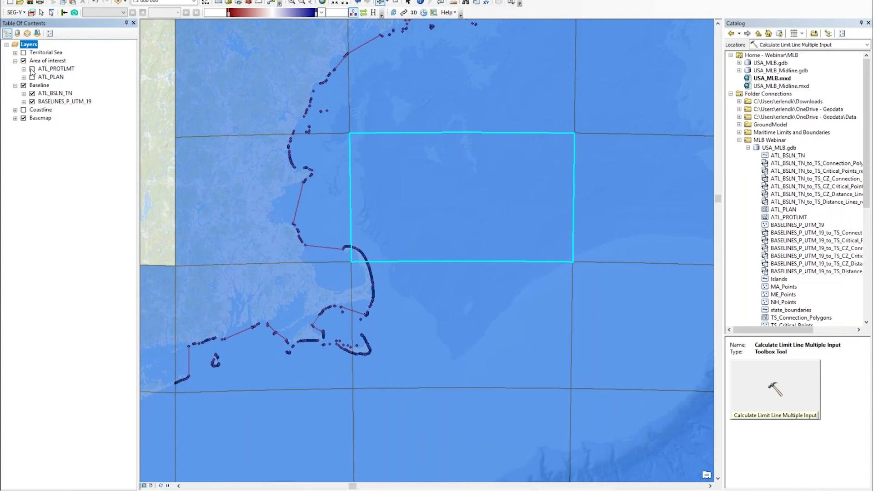
{"action": "left_click", "coordinate": [32, 69]}
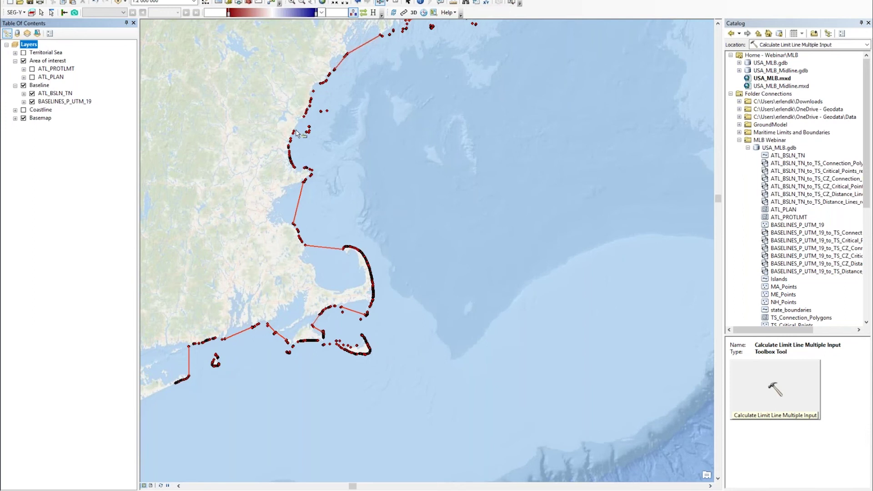
{"action": "left_click", "coordinate": [32, 78]}
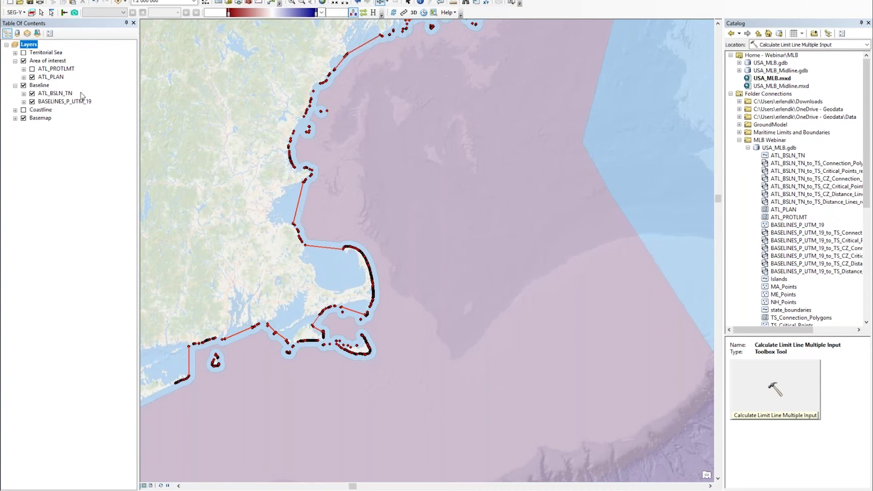
Make BASELINES_P_UTM_19 the only selectable layer and select the small cluster of offshore baseline points north of the cape.
{"action": "left_click", "coordinate": [57, 102]}
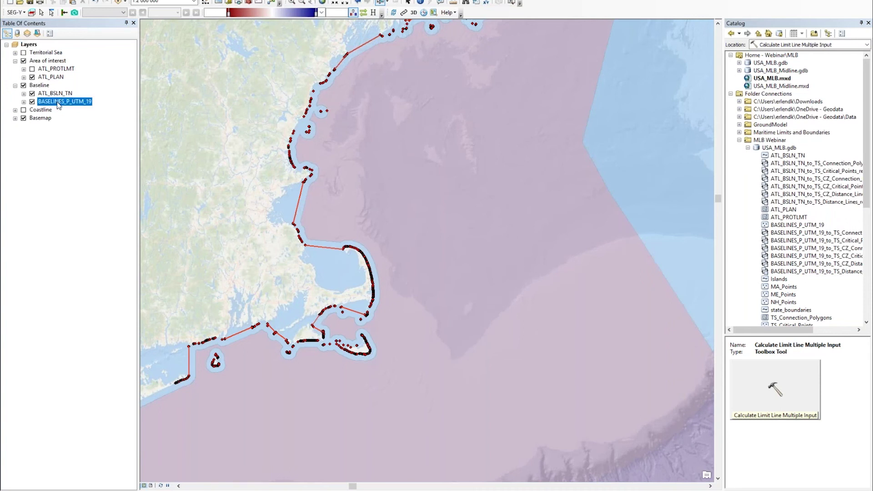
{"action": "right_click", "coordinate": [56, 102]}
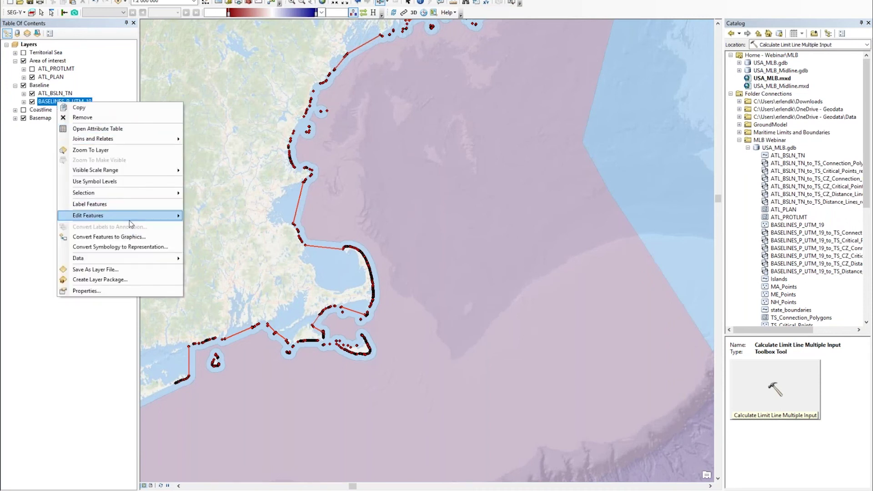
{"action": "mouse_move", "coordinate": [161, 197]}
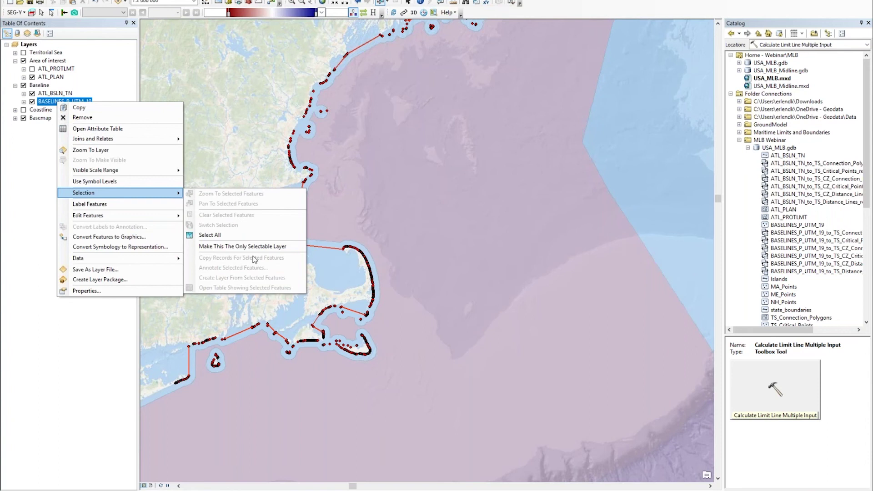
{"action": "left_click", "coordinate": [242, 245]}
{"action": "left_click_drag", "start_coordinate": [303, 128], "coordinate": [321, 144]}
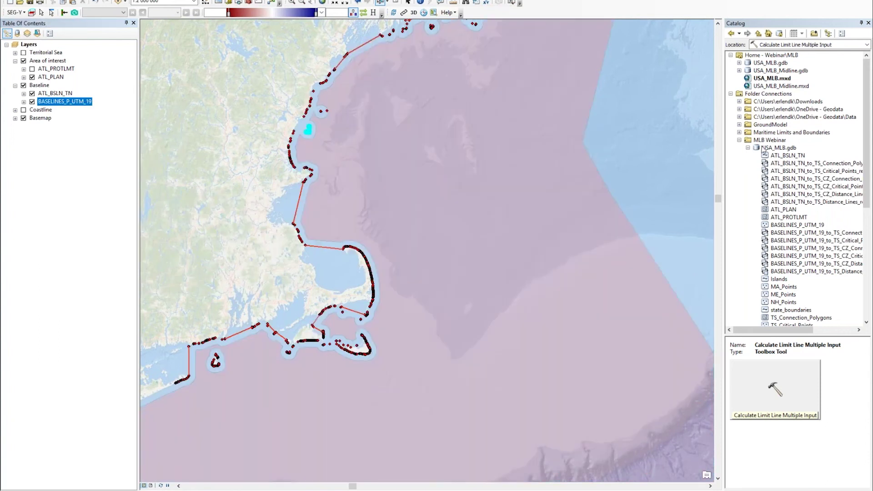
Open the Calculate Limit Line Multiple Input tool and add BASELINES_P_UTM_19 as the normal baselines.
{"action": "left_click", "coordinate": [748, 148]}
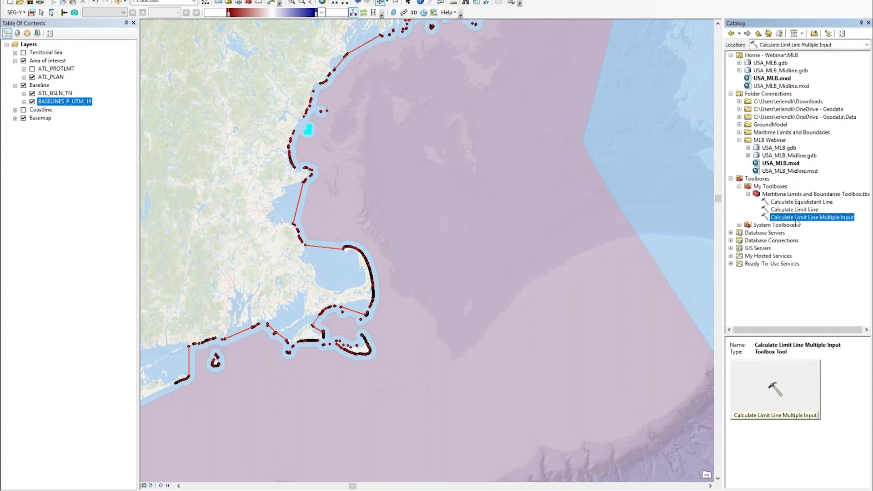
{"action": "double_click", "coordinate": [796, 218]}
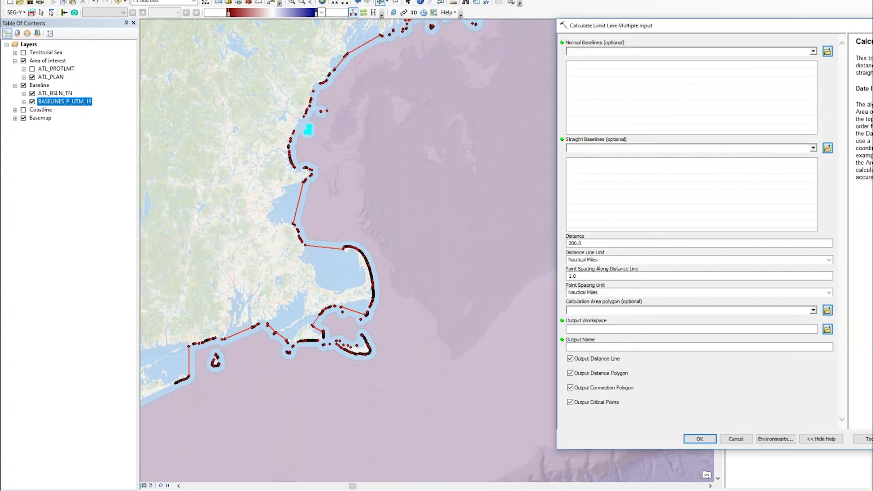
{"action": "left_click_drag", "start_coordinate": [75, 105], "coordinate": [609, 55]}
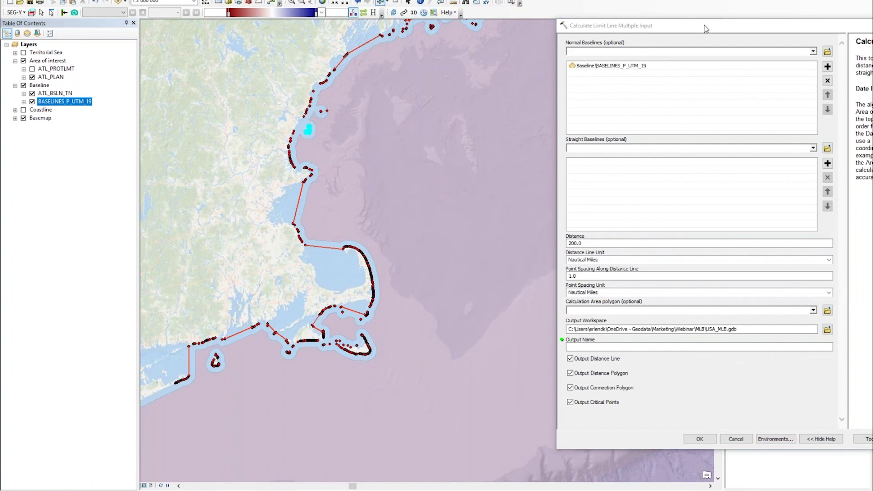
Set the limit line distance to 12 nautical miles with a point spacing of 0.5 nautical miles.
{"action": "left_click_drag", "start_coordinate": [706, 28], "coordinate": [581, 21]}
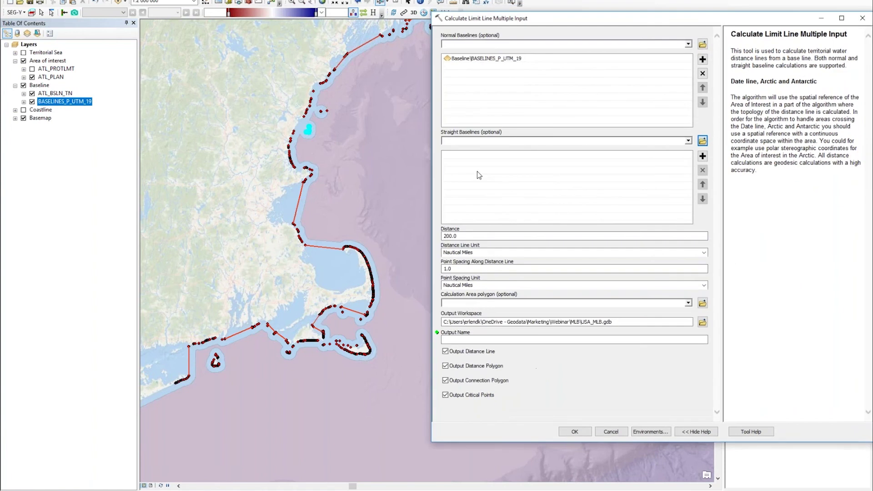
{"action": "double_click", "coordinate": [484, 236]}
{"action": "type", "text": "1"}
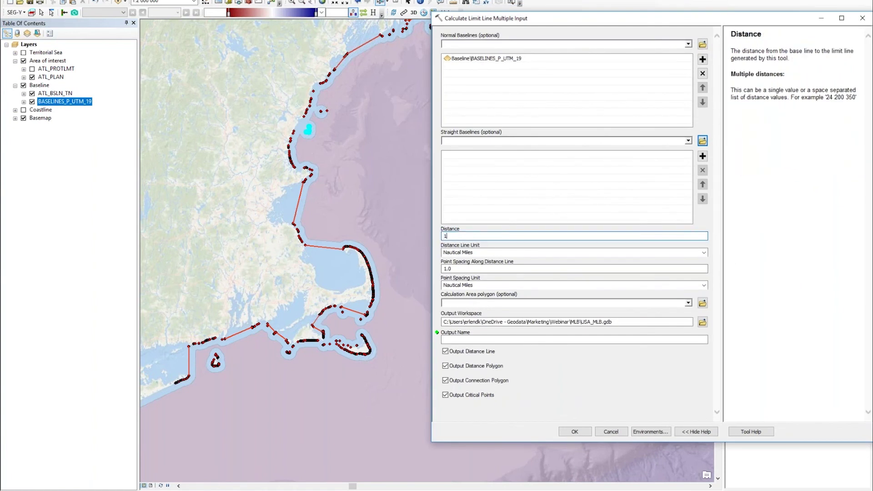
{"action": "type", "text": "2"}
{"action": "key", "text": "Tab"}
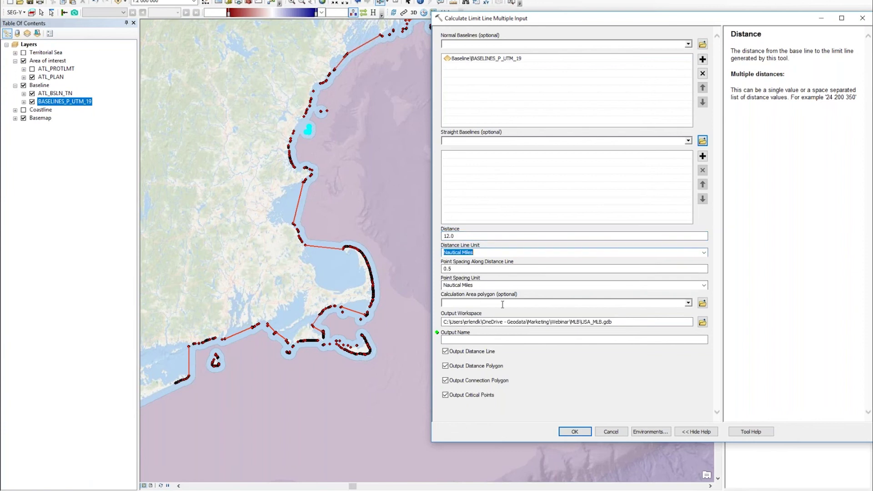
Use ATL_PLAN as the calculation area, name the output TS_selected, and run the limit line calculation.
{"action": "left_click", "coordinate": [689, 302]}
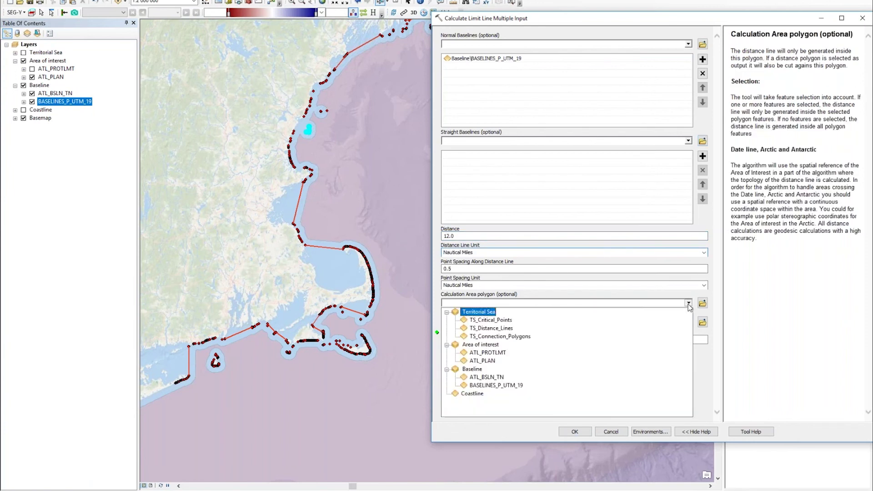
{"action": "left_click", "coordinate": [495, 361]}
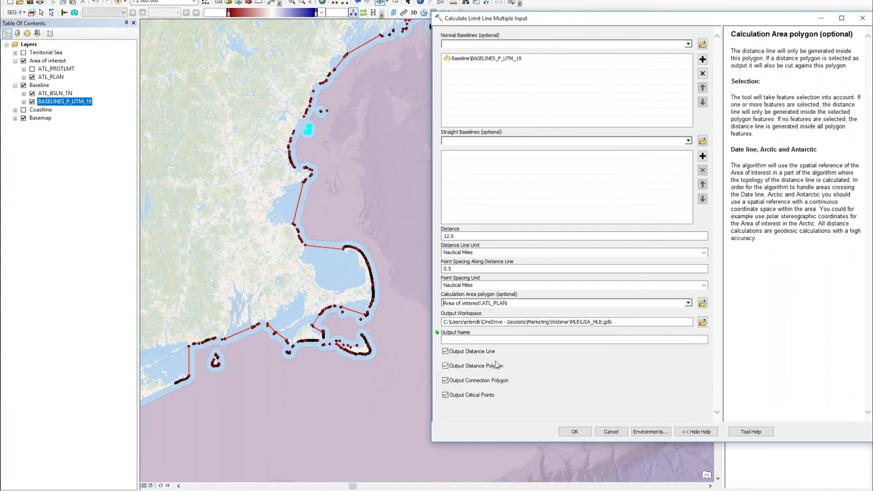
{"action": "left_click", "coordinate": [528, 340]}
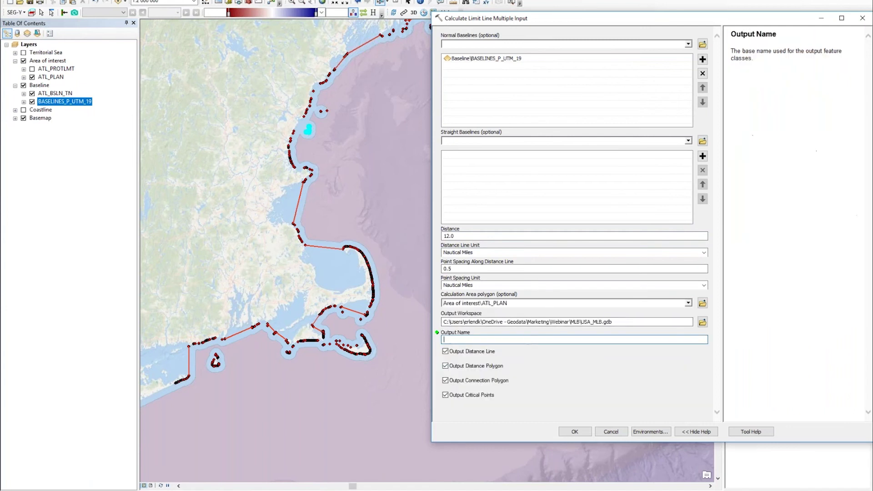
{"action": "type", "text": "TS_selected"}
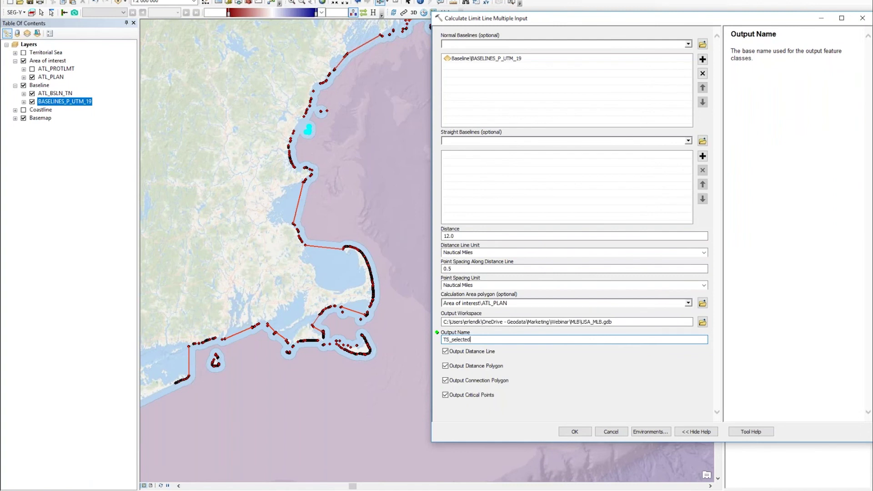
{"action": "left_click", "coordinate": [575, 432]}
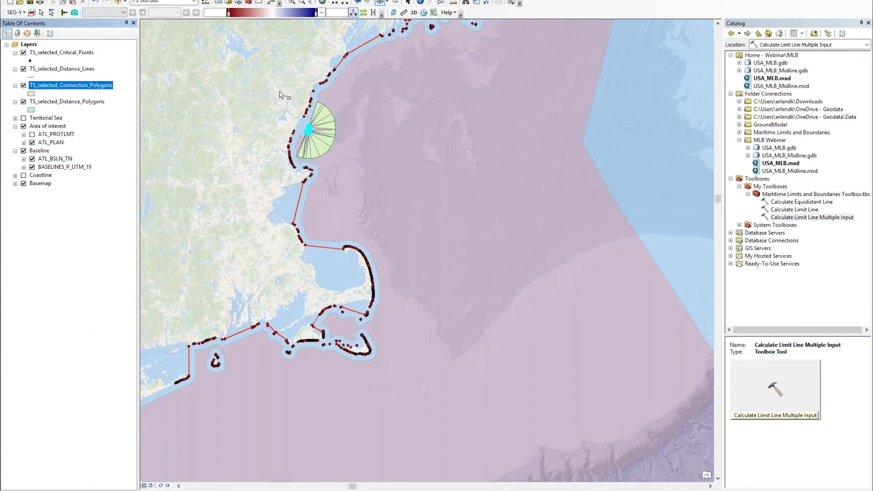
Clear the feature selection and view the TS_selected connection polygons around the offshore baseline points up close.
{"action": "left_click_drag", "start_coordinate": [280, 95], "coordinate": [344, 169]}
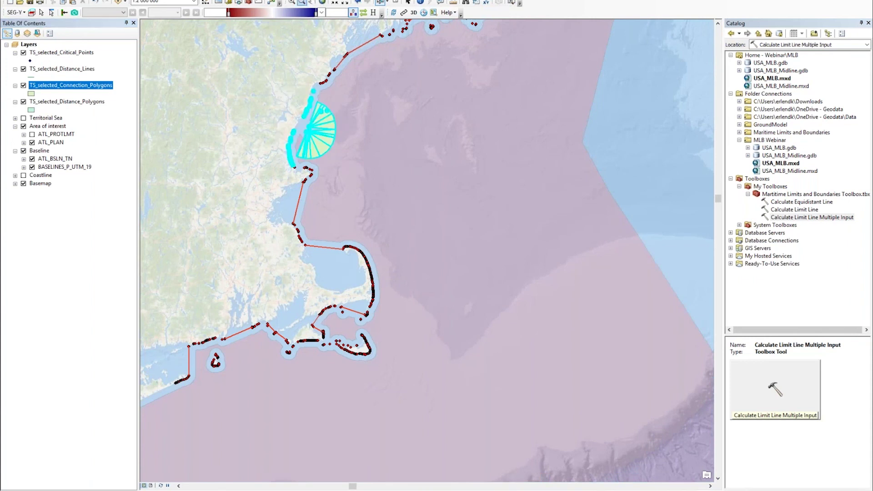
{"action": "left_click", "coordinate": [395, 3]}
{"action": "left_click_drag", "start_coordinate": [285, 90], "coordinate": [357, 172]}
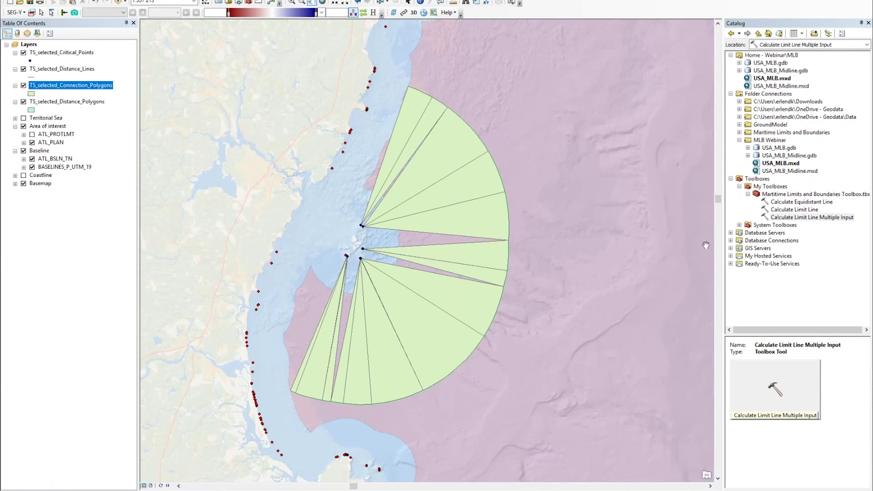
Open the Calculate Limit Line tool, review its baseline feature class and baseline type column parameters, and close it without running.
{"action": "left_click", "coordinate": [810, 210]}
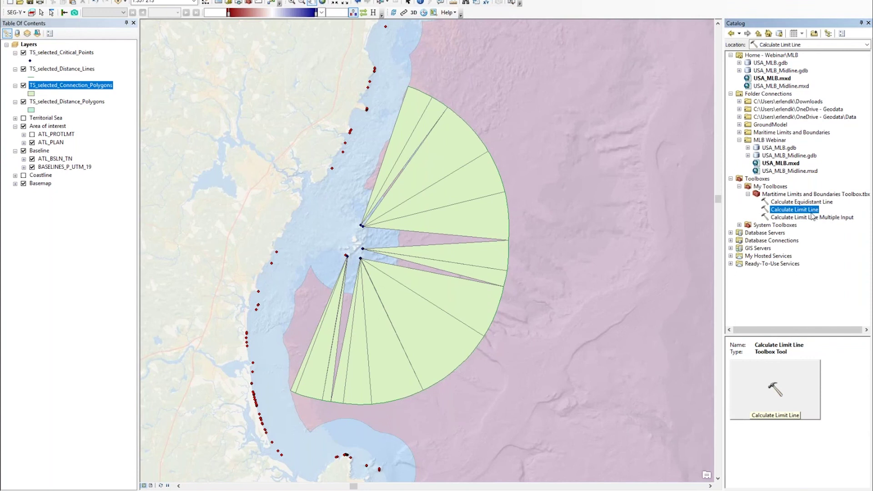
{"action": "double_click", "coordinate": [807, 210]}
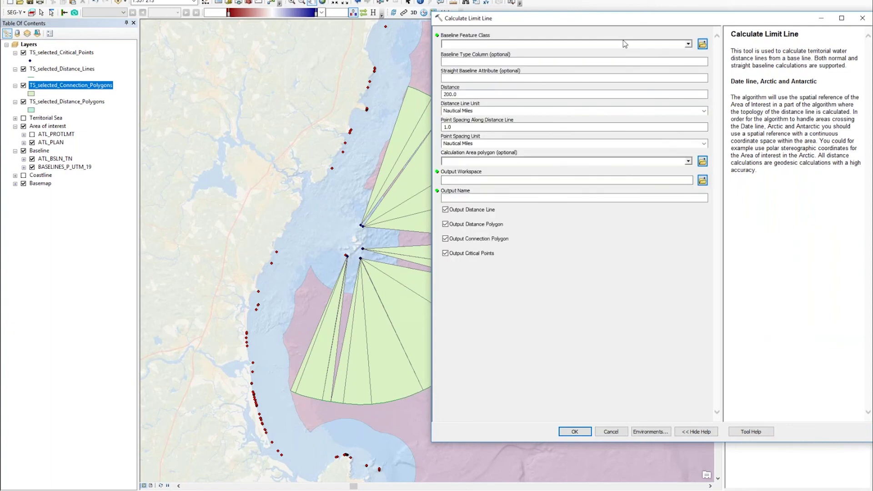
{"action": "left_click", "coordinate": [688, 44]}
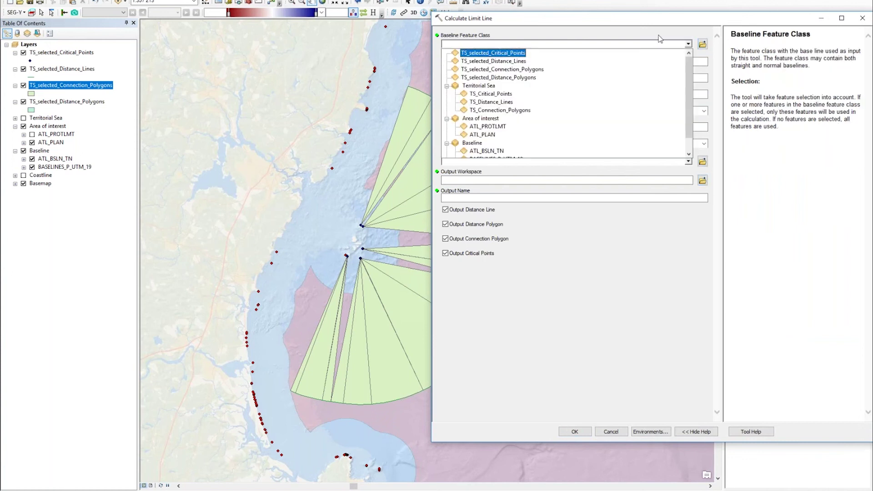
{"action": "left_click", "coordinate": [585, 31]}
{"action": "left_click", "coordinate": [511, 62]}
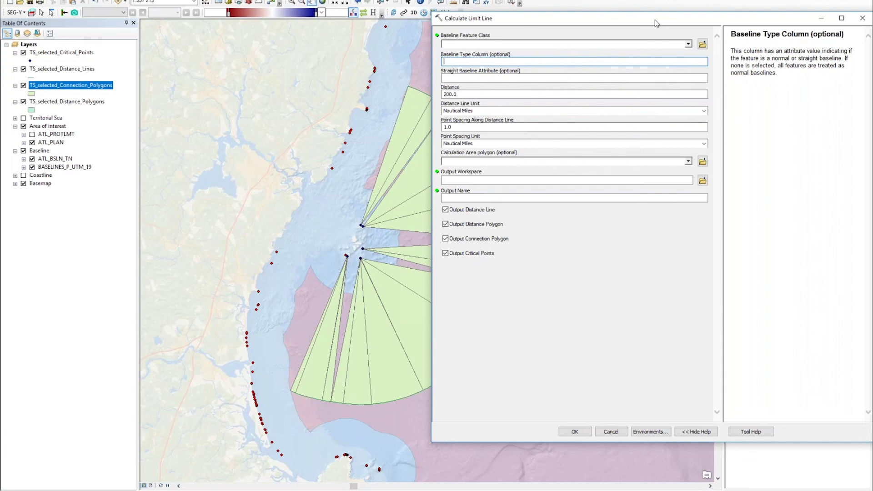
{"action": "left_click_drag", "start_coordinate": [654, 20], "coordinate": [611, 24]}
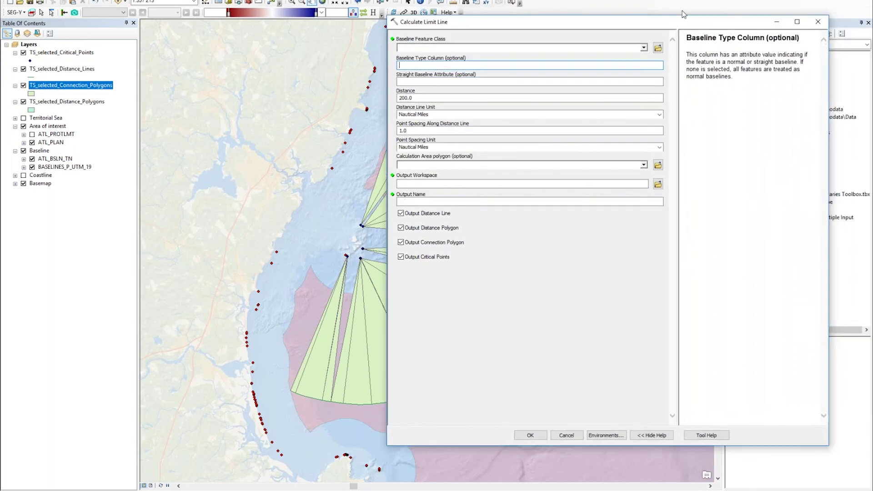
{"action": "left_click", "coordinate": [821, 22]}
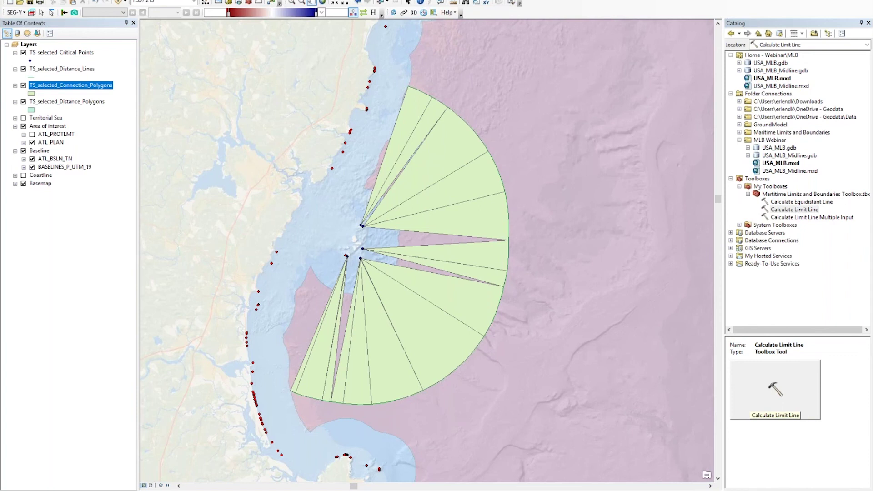
Open the recent map document USA_MLB_Midline.mxd without saving the changes to USA_MLB.mxd.
{"action": "left_click", "coordinate": [9, 0]}
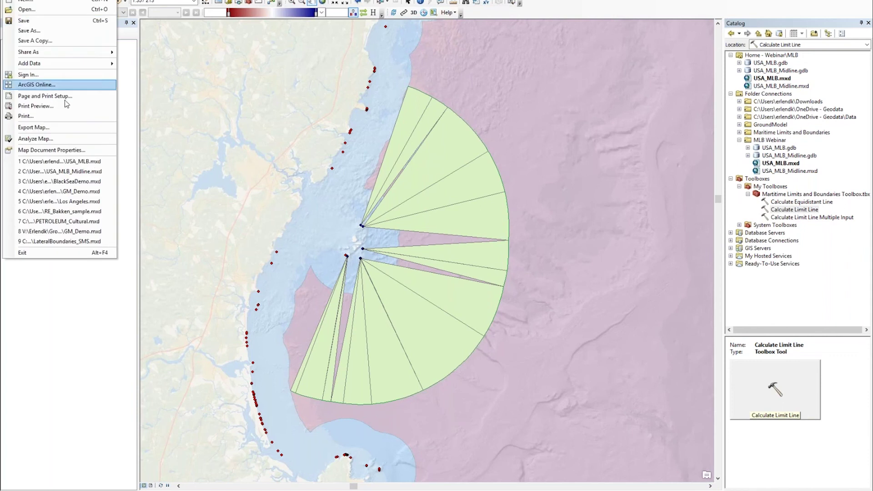
{"action": "left_click", "coordinate": [90, 173]}
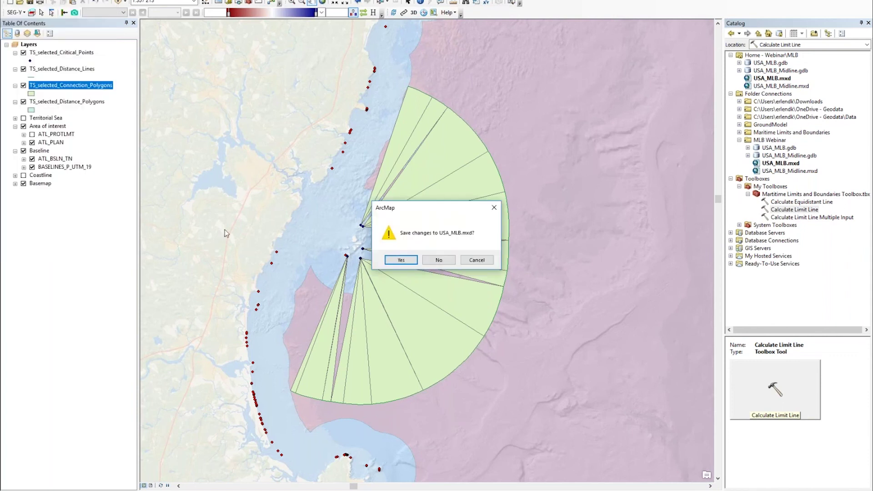
{"action": "left_click", "coordinate": [438, 261]}
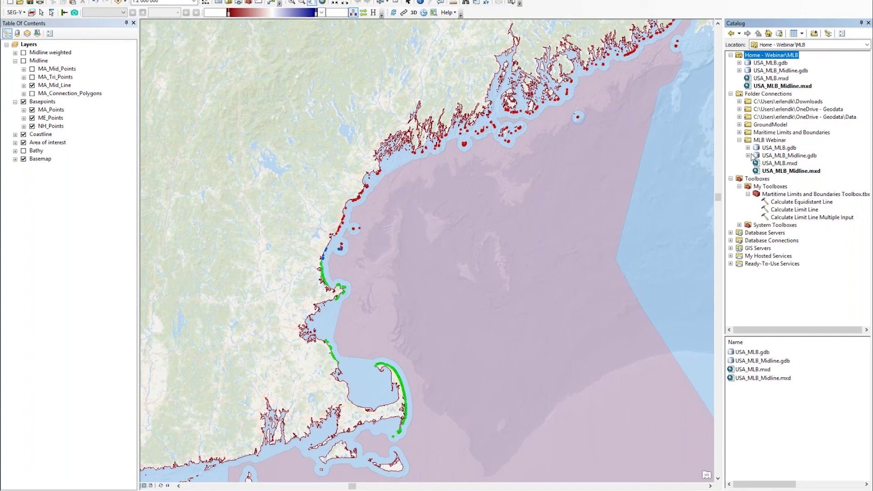
Open the Calculate Equidistant Line tool with MA_Points as the main country baseline and ME_Points and NH_Points as the neighbouring baselines.
{"action": "left_click", "coordinate": [794, 202]}
{"action": "double_click", "coordinate": [793, 203]}
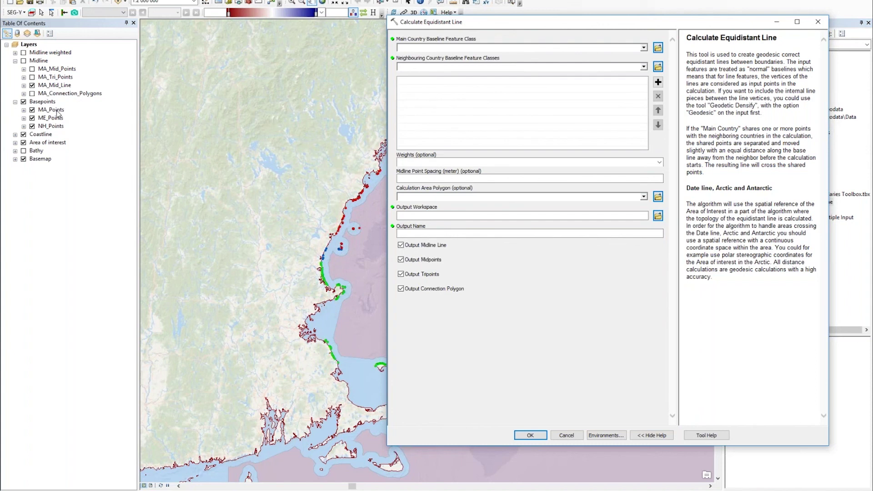
{"action": "left_click_drag", "start_coordinate": [57, 113], "coordinate": [446, 49]}
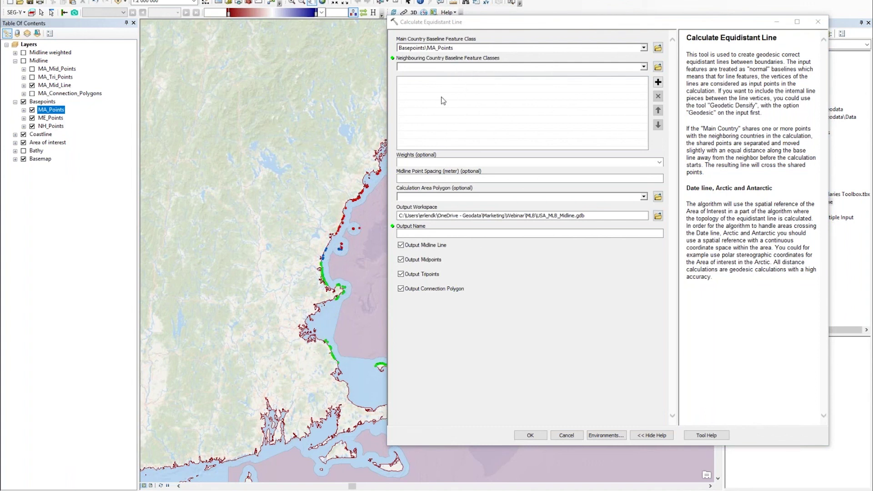
{"action": "left_click", "coordinate": [56, 120], "text": "ctrl"}
{"action": "left_click_drag", "start_coordinate": [56, 119], "coordinate": [444, 75]}
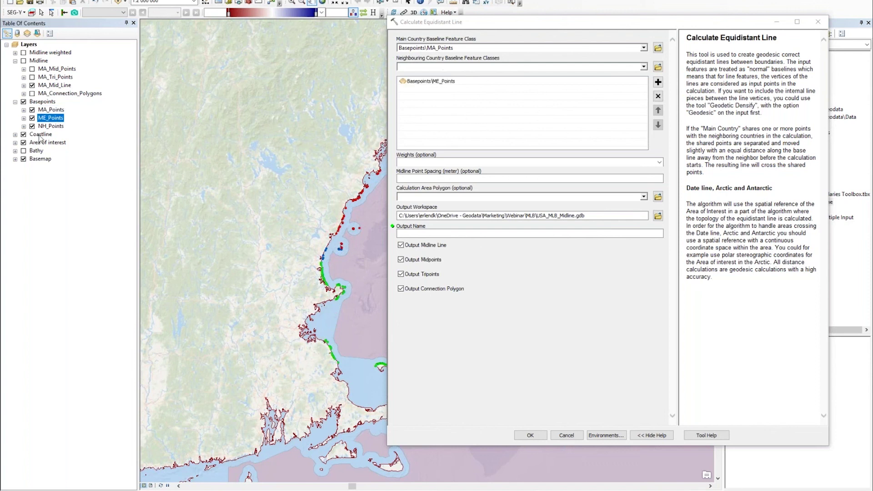
{"action": "left_click", "coordinate": [51, 126], "text": "ctrl"}
{"action": "left_click_drag", "start_coordinate": [51, 126], "coordinate": [498, 73]}
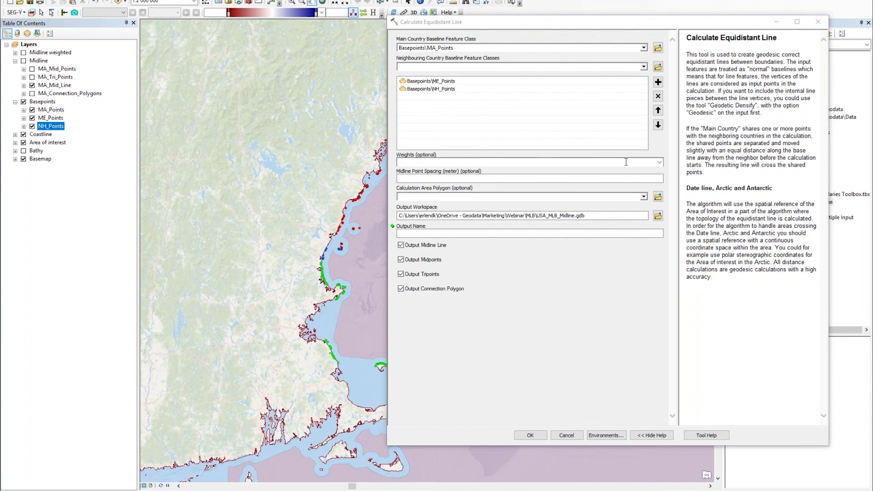
Set ATL_PLAN as the calculation area, leave the midline point spacing blank, name the output MA_Midline, and cancel the equidistant line tool.
{"action": "left_click", "coordinate": [539, 180]}
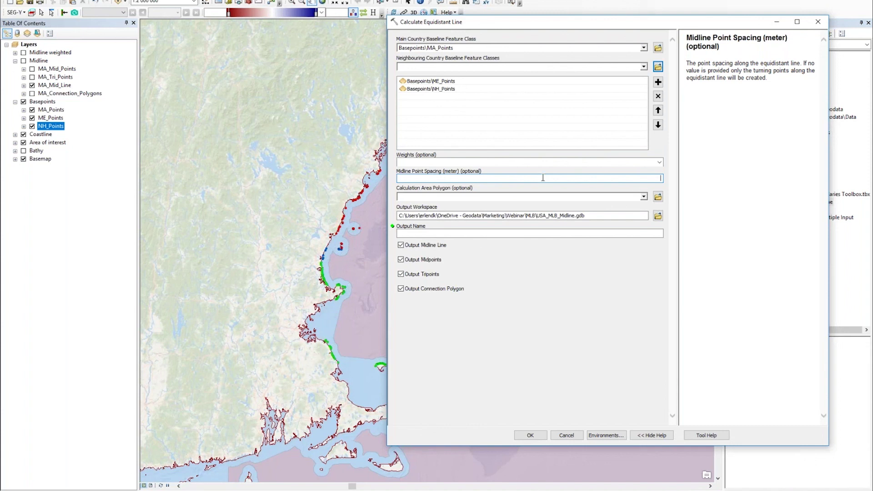
{"action": "left_click", "coordinate": [644, 197]}
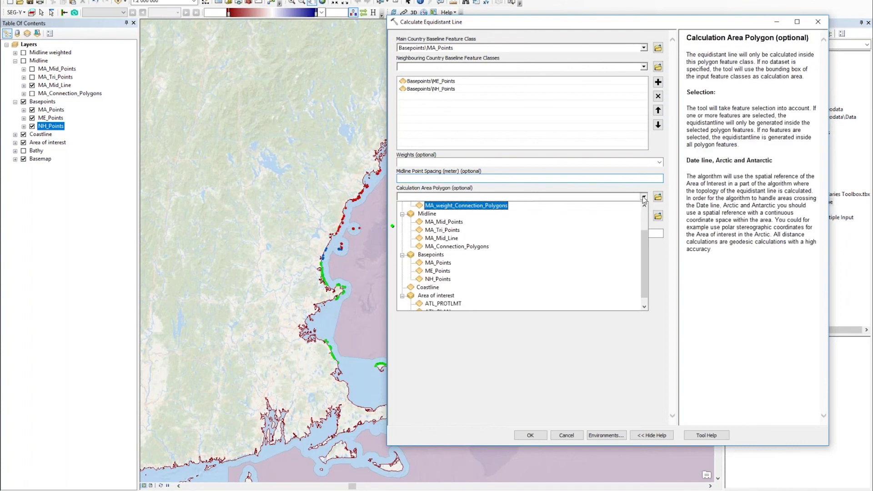
{"action": "scroll", "coordinate": [476, 301], "scroll_direction": "down", "scroll_amount": 1}
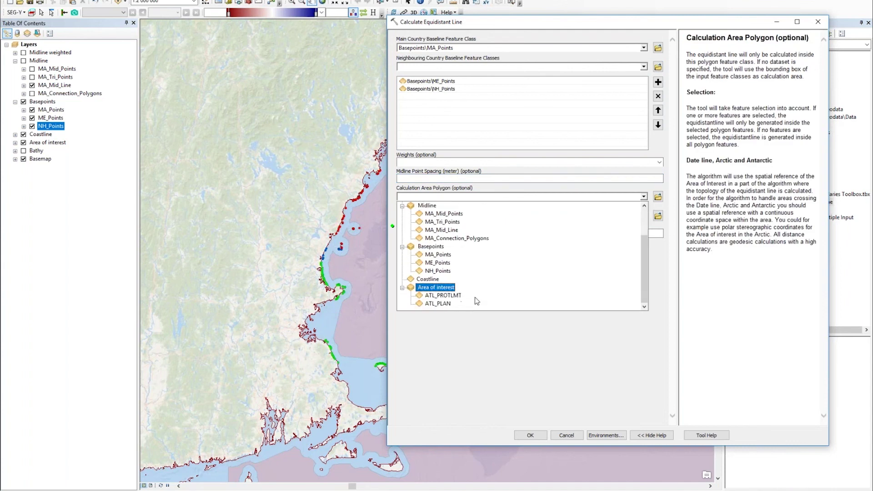
{"action": "left_click", "coordinate": [439, 304]}
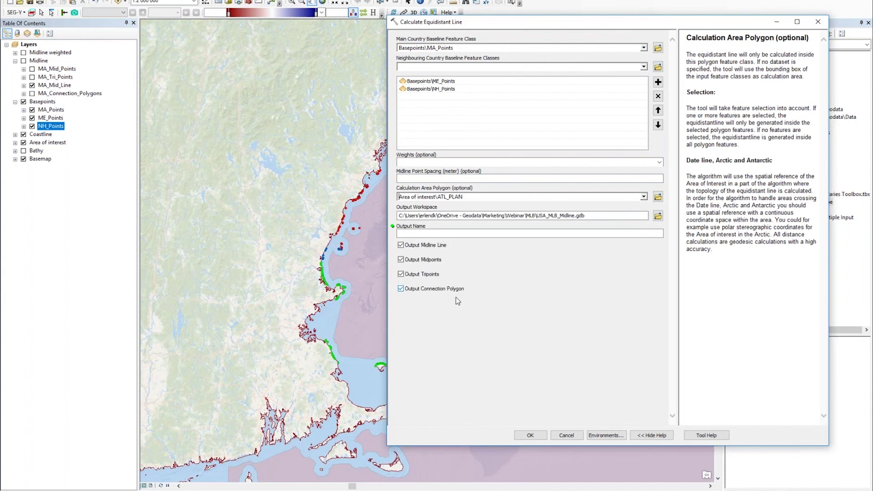
{"action": "left_click", "coordinate": [501, 232]}
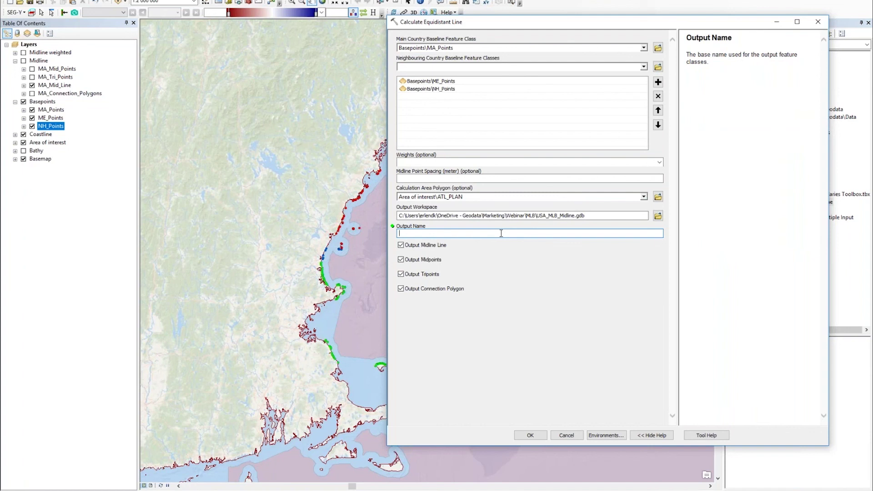
{"action": "type", "text": "MA"}
{"action": "type", "text": "_"}
{"action": "type", "text": "Mi"}
{"action": "type", "text": "dl"}
{"action": "type", "text": "line"}
{"action": "left_click", "coordinate": [574, 437]}
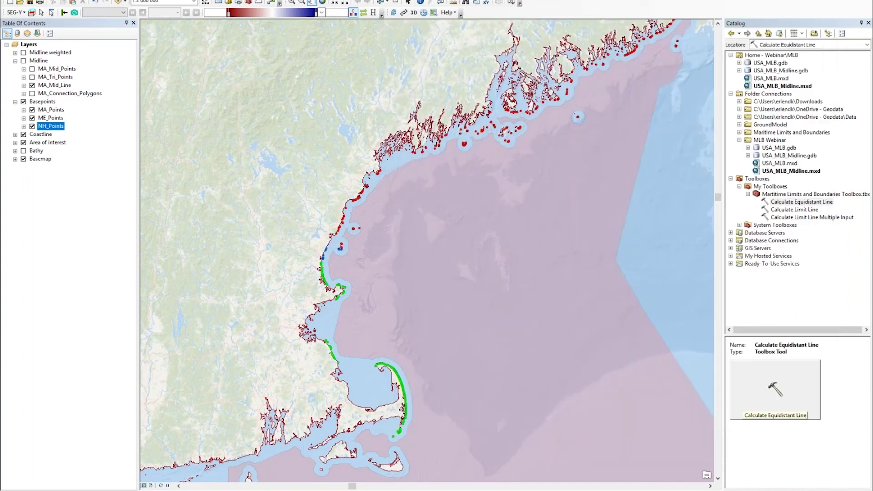
Display the Midline group with its MA_Mid_Points and MA_Tri_Points layers, and view the midline's nearshore end up close.
{"action": "left_click", "coordinate": [24, 63]}
{"action": "left_click", "coordinate": [24, 61]}
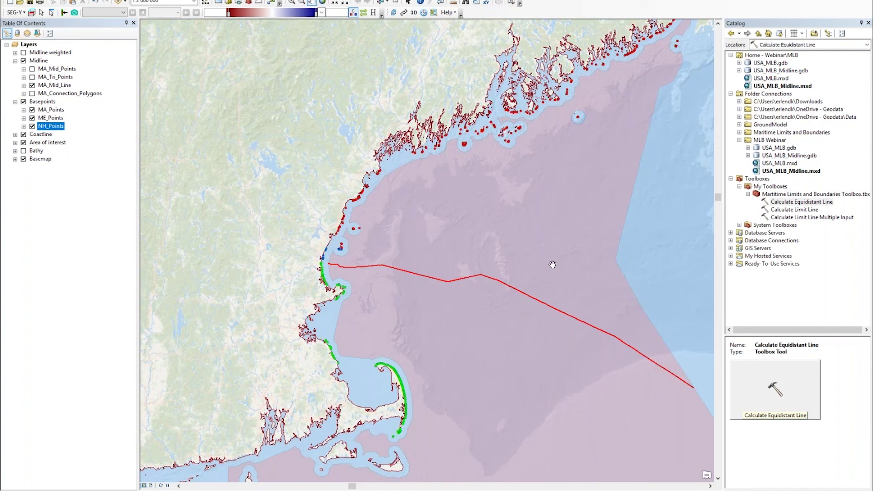
{"action": "left_click", "coordinate": [32, 69]}
{"action": "left_click", "coordinate": [33, 77]}
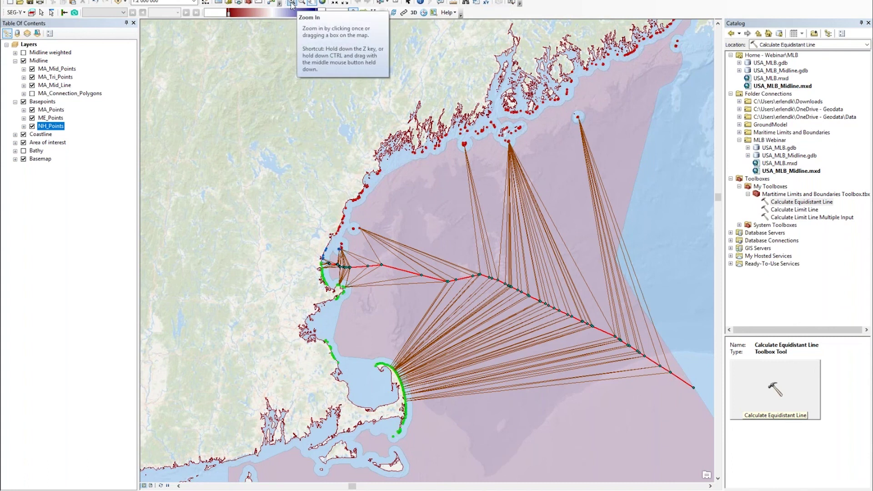
{"action": "left_click_drag", "start_coordinate": [312, 235], "coordinate": [373, 287]}
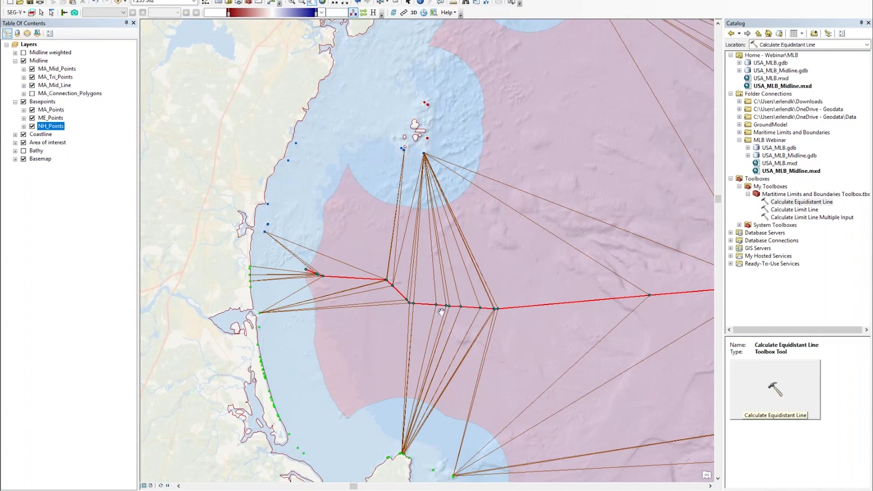
Hide the MA_Tri_Points layer and open the attribute table of MA_Mid_Points.
{"action": "left_click", "coordinate": [32, 78]}
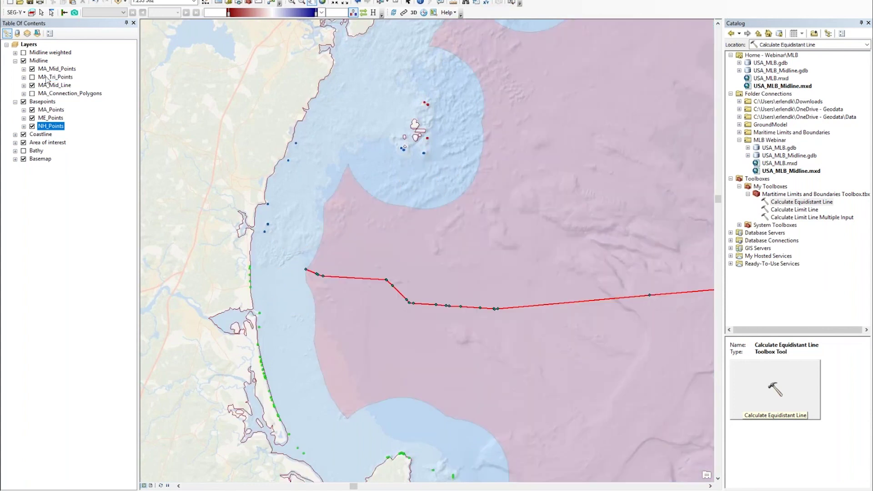
{"action": "left_click", "coordinate": [55, 69]}
{"action": "right_click", "coordinate": [63, 70]}
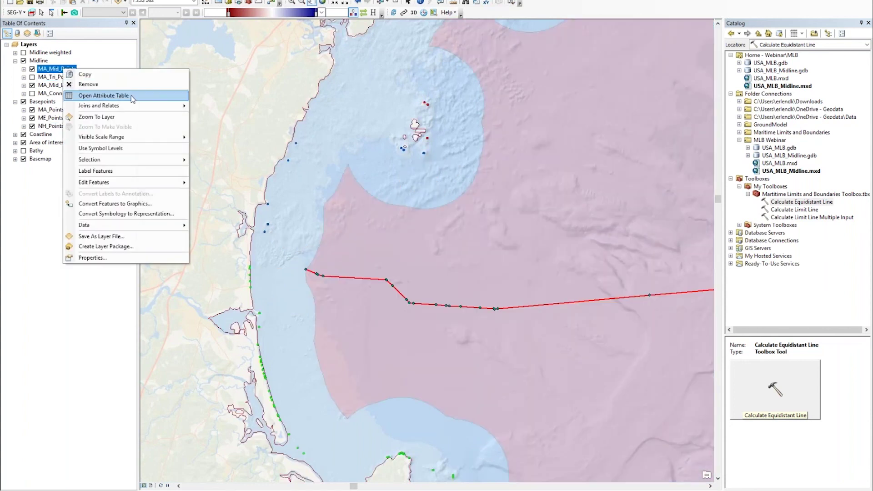
{"action": "left_click", "coordinate": [103, 96]}
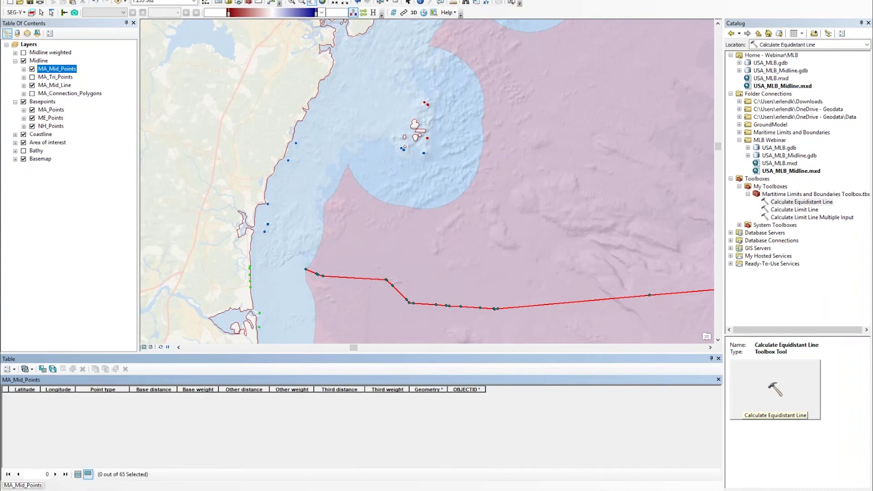
Close the attribute table and make MA_Mid_Points the only selectable layer.
{"action": "left_click", "coordinate": [718, 359]}
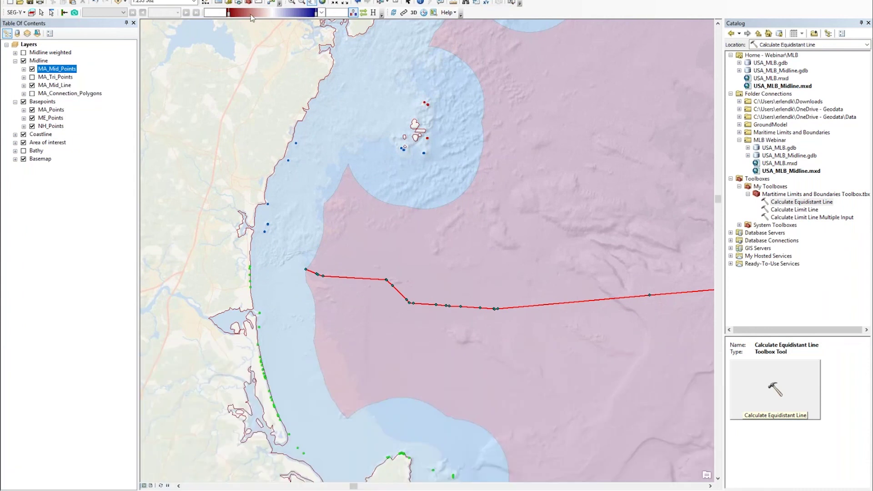
{"action": "right_click", "coordinate": [65, 69]}
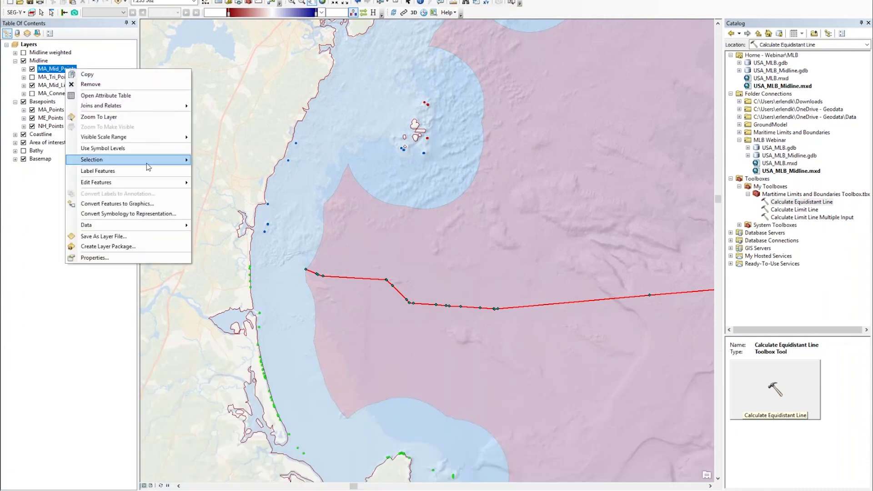
{"action": "mouse_move", "coordinate": [147, 159]}
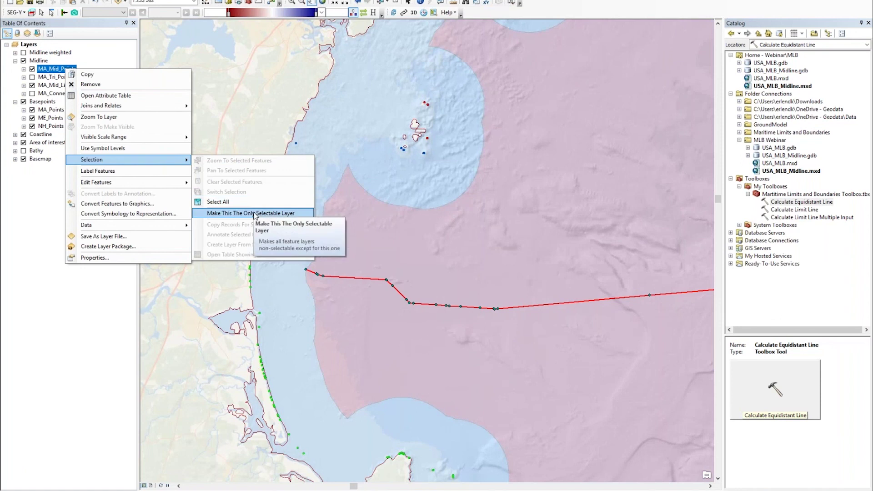
{"action": "left_click", "coordinate": [277, 212]}
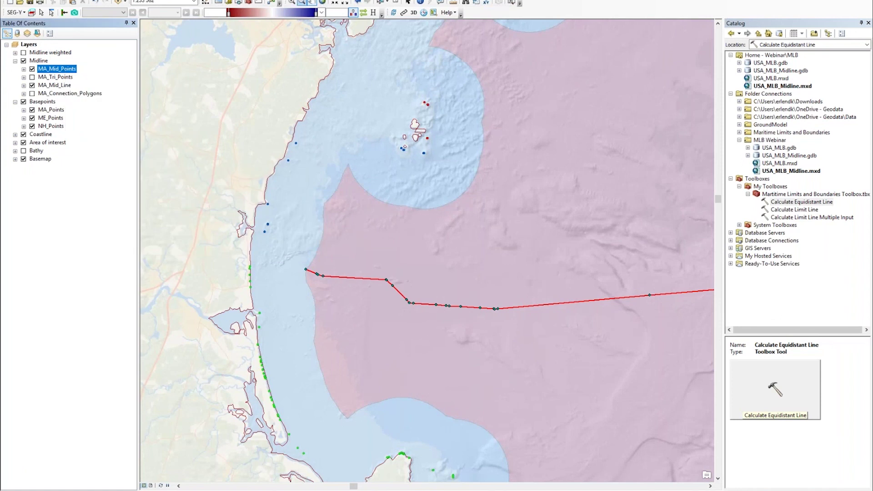
Select the isolated offshore midline point east of the nearshore cluster and inspect its record in the MA_Mid_Points attribute table.
{"action": "left_click", "coordinate": [381, 3]}
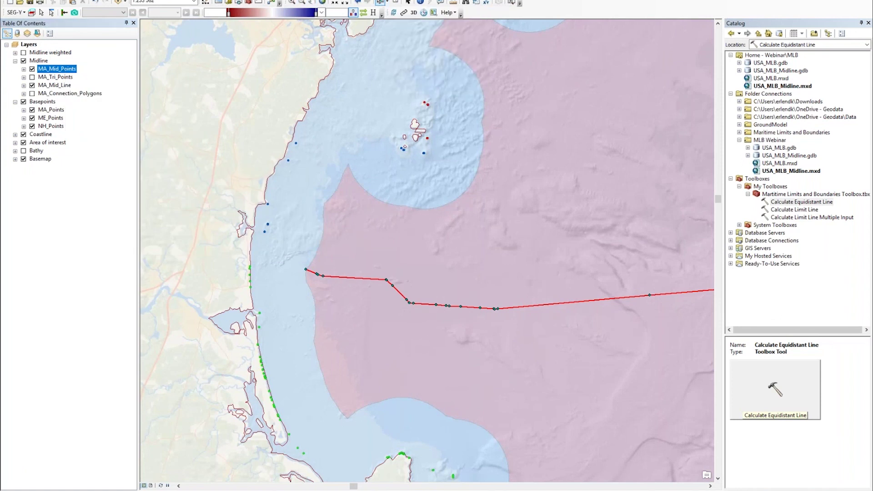
{"action": "left_click", "coordinate": [649, 295]}
{"action": "right_click", "coordinate": [69, 72]}
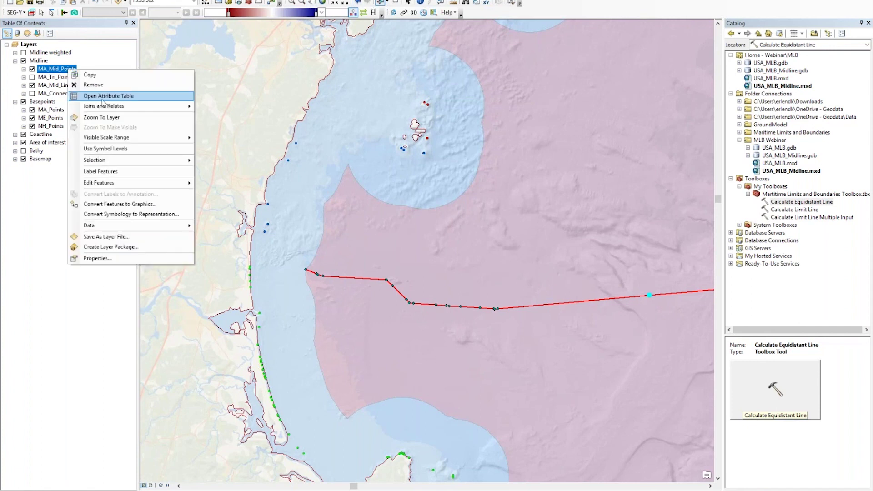
{"action": "left_click", "coordinate": [91, 96]}
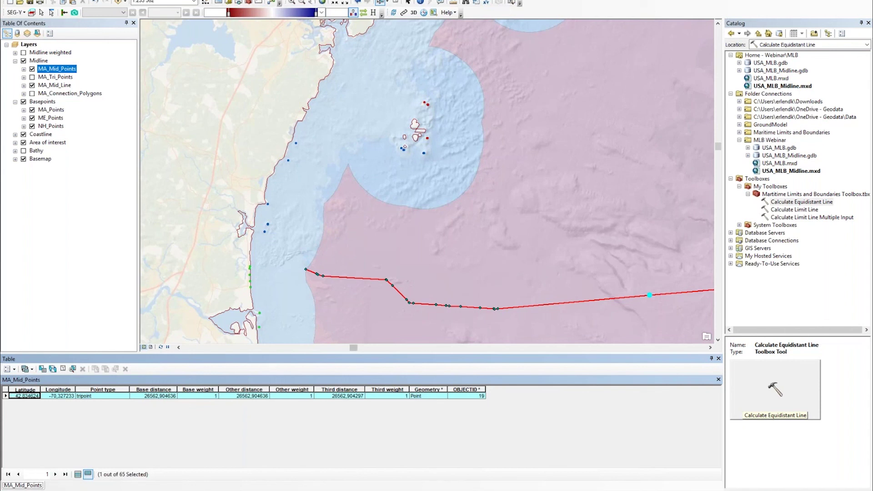
{"action": "left_click", "coordinate": [719, 359]}
Display the MA_Tri_Points layer and make it the only selectable layer.
{"action": "left_click", "coordinate": [32, 77]}
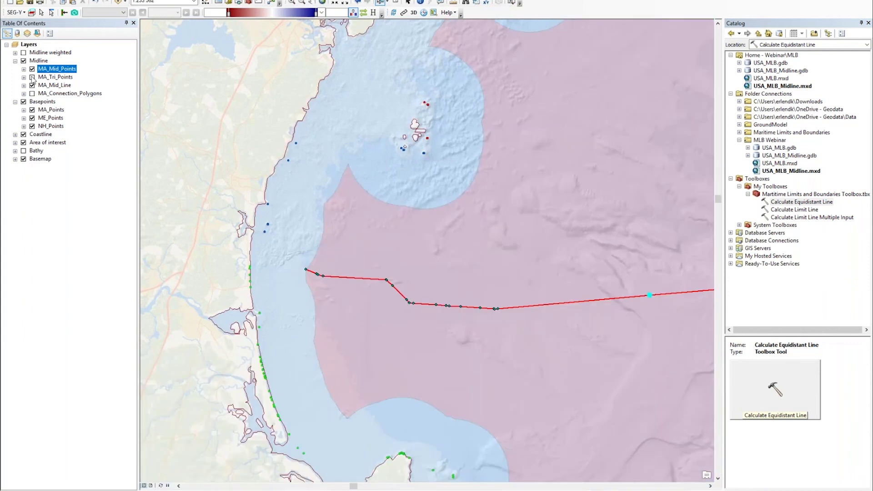
{"action": "left_click", "coordinate": [32, 77]}
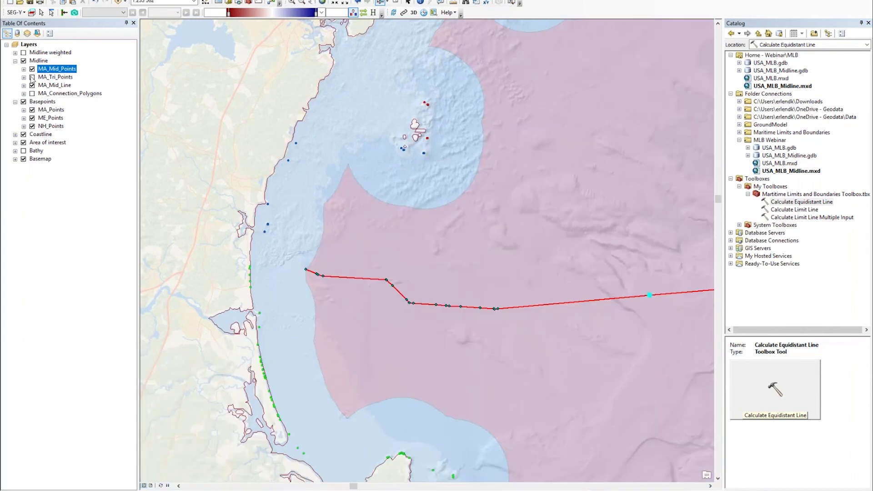
{"action": "right_click", "coordinate": [55, 78]}
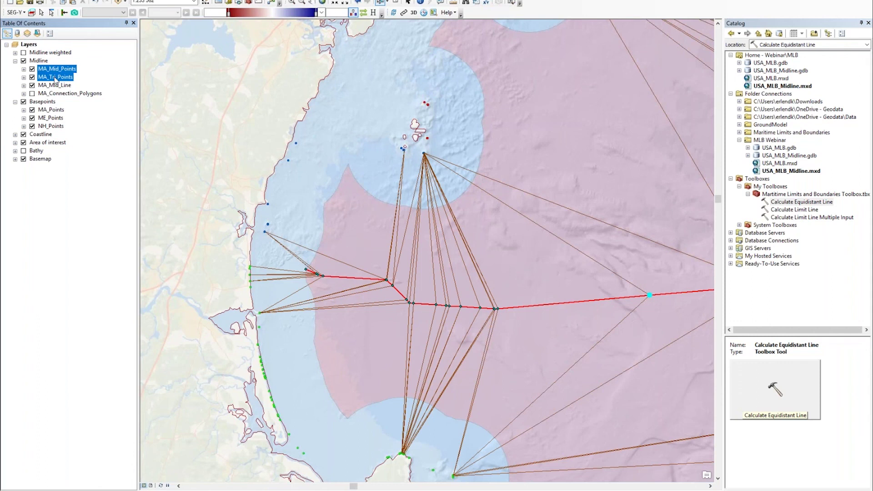
{"action": "mouse_move", "coordinate": [150, 168]}
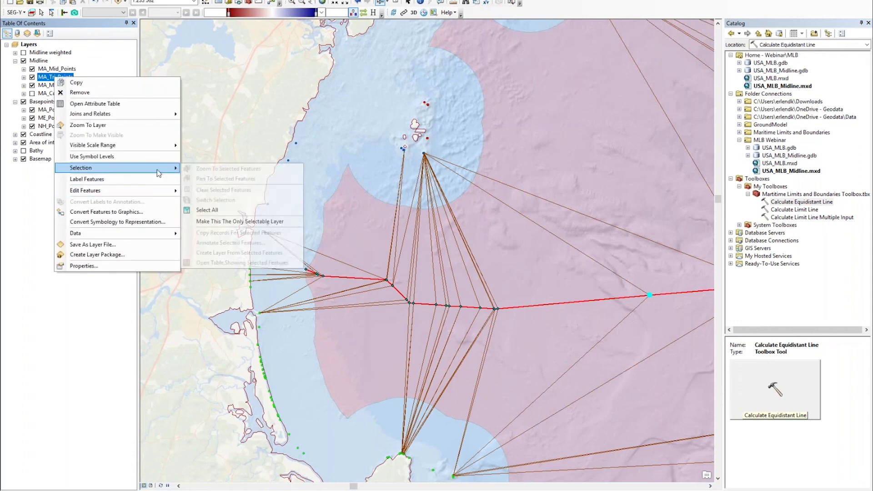
{"action": "left_click", "coordinate": [231, 222]}
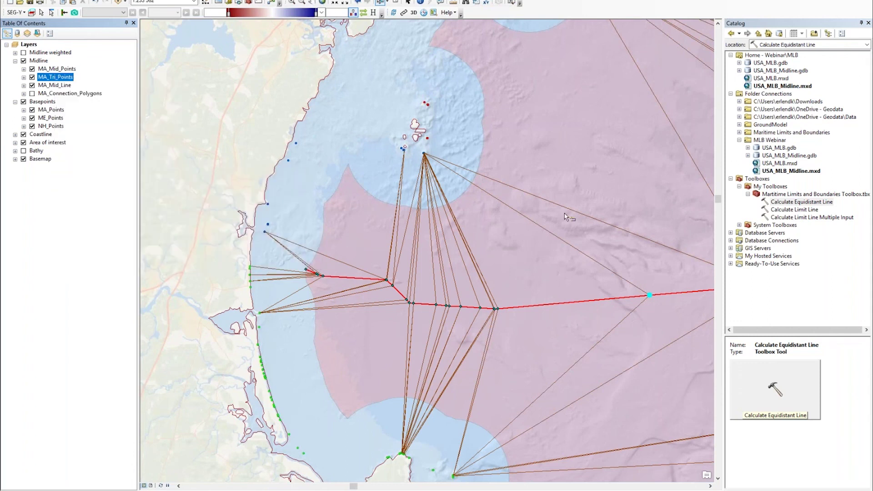
Clear the midline point selection and select the tripoint lines meeting at that same isolated offshore point.
{"action": "left_click", "coordinate": [395, 3]}
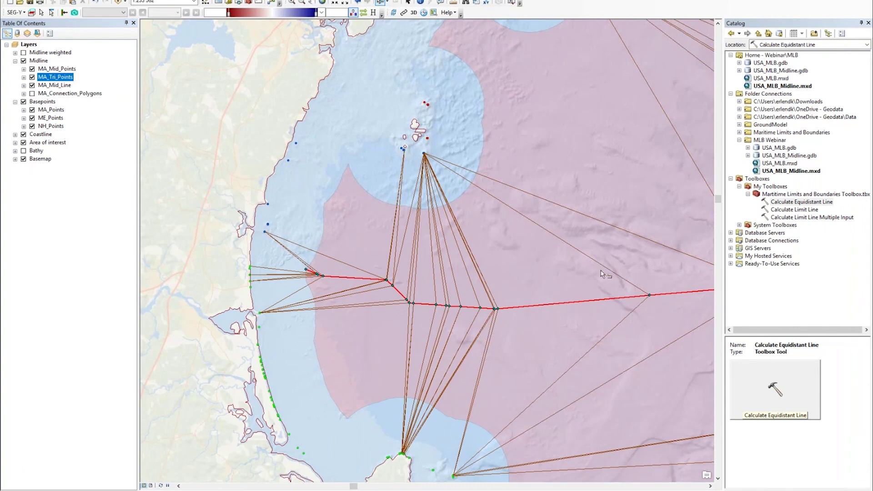
{"action": "left_click", "coordinate": [597, 272]}
{"action": "left_click", "coordinate": [312, 2]}
{"action": "left_click_drag", "start_coordinate": [591, 273], "coordinate": [377, 251]}
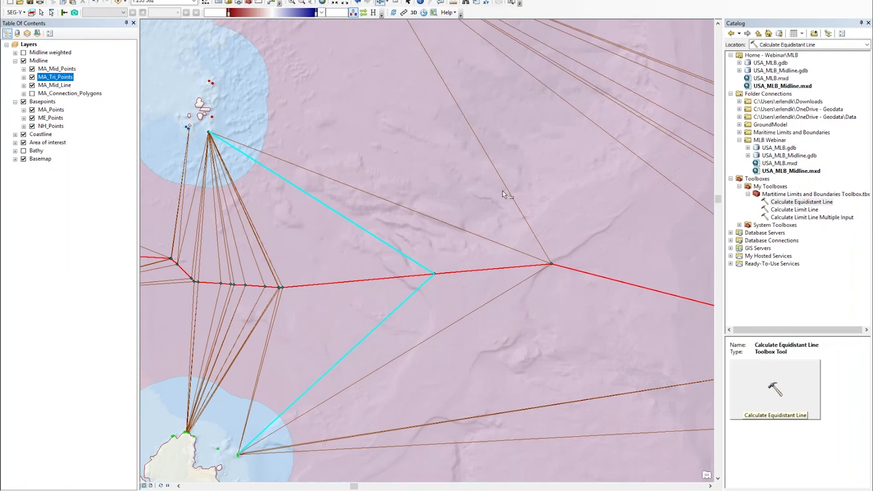
Inspect the MA_Tri_Points attribute table with the map showing the wider coast, and close the table.
{"action": "right_click", "coordinate": [65, 79]}
{"action": "left_click", "coordinate": [125, 116]}
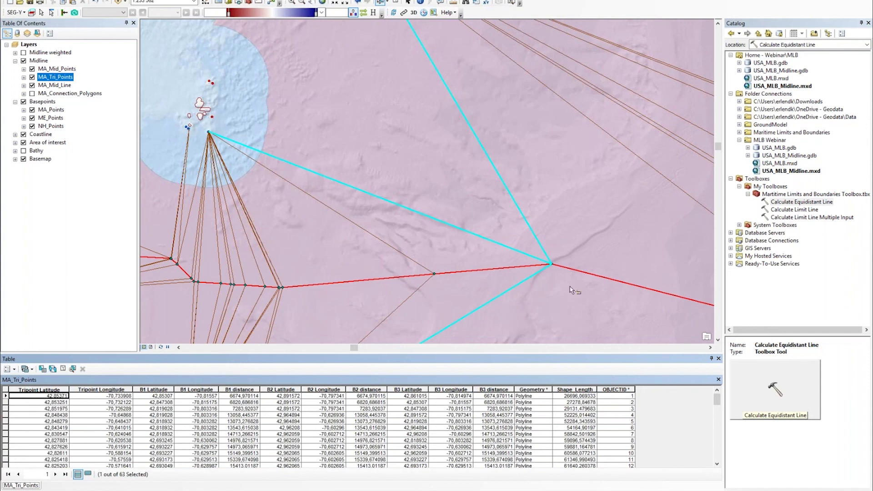
{"action": "scroll", "coordinate": [571, 289], "scroll_direction": "up", "scroll_amount": 1}
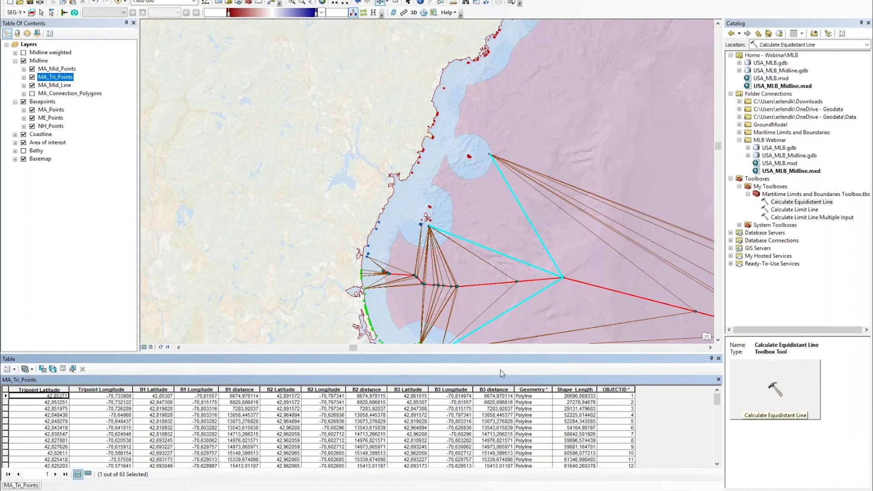
{"action": "left_click", "coordinate": [719, 360]}
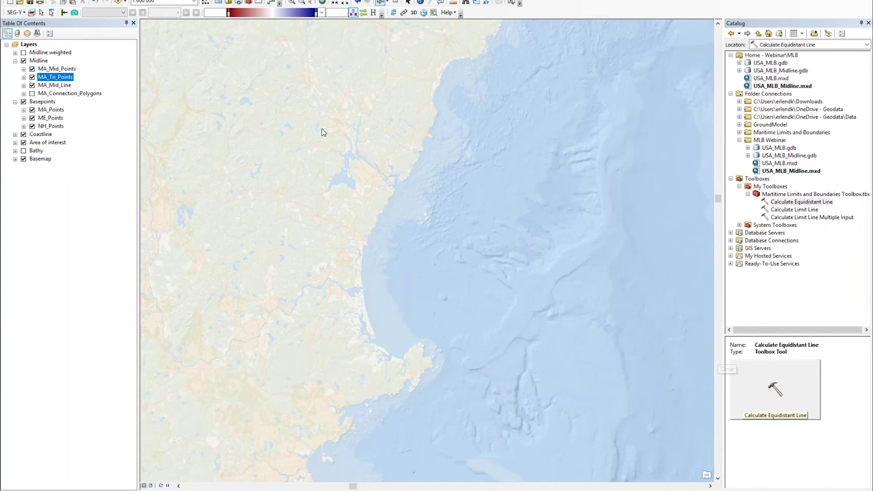
Open the ME_Points attribute table and examine the basepoint values in its Weight column.
{"action": "right_click", "coordinate": [46, 117]}
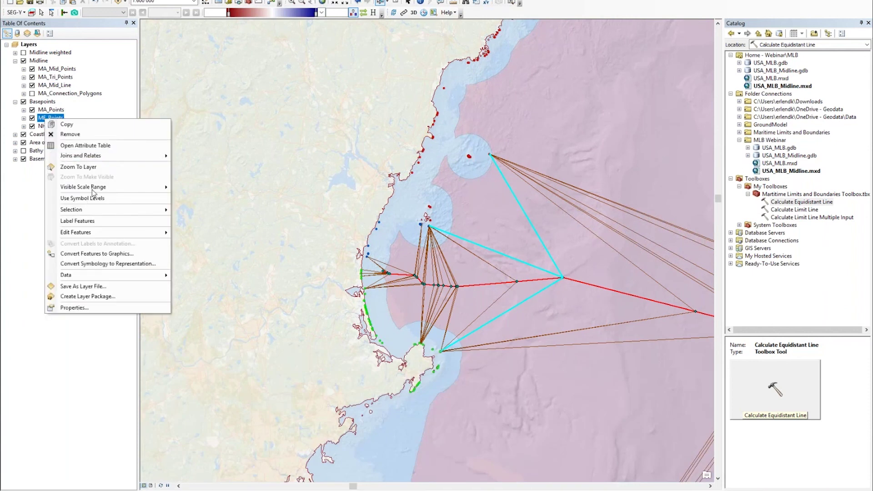
{"action": "key", "text": "Escape"}
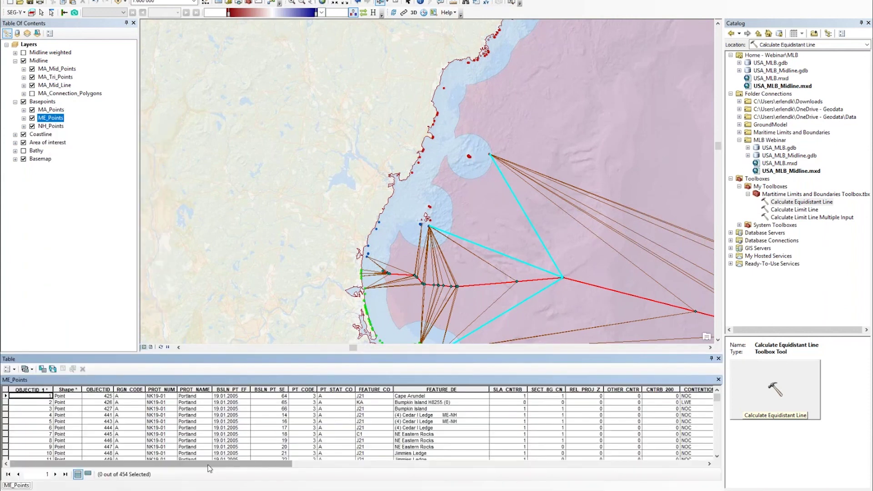
{"action": "left_click_drag", "start_coordinate": [209, 469], "coordinate": [622, 466]}
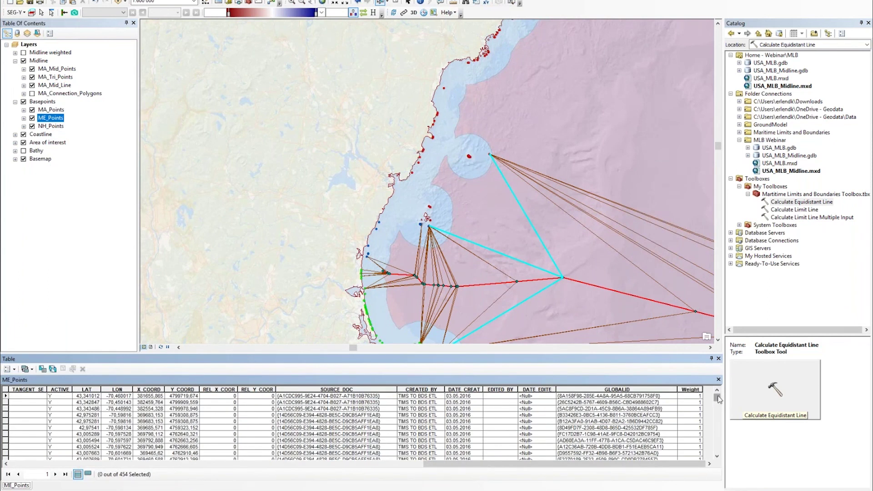
{"action": "left_click_drag", "start_coordinate": [718, 400], "coordinate": [717, 401]}
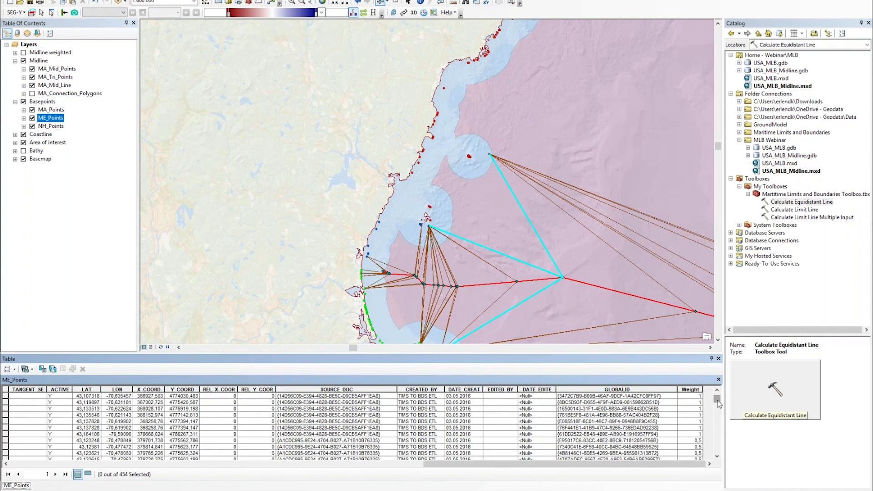
{"action": "left_click_drag", "start_coordinate": [718, 403], "coordinate": [718, 400]}
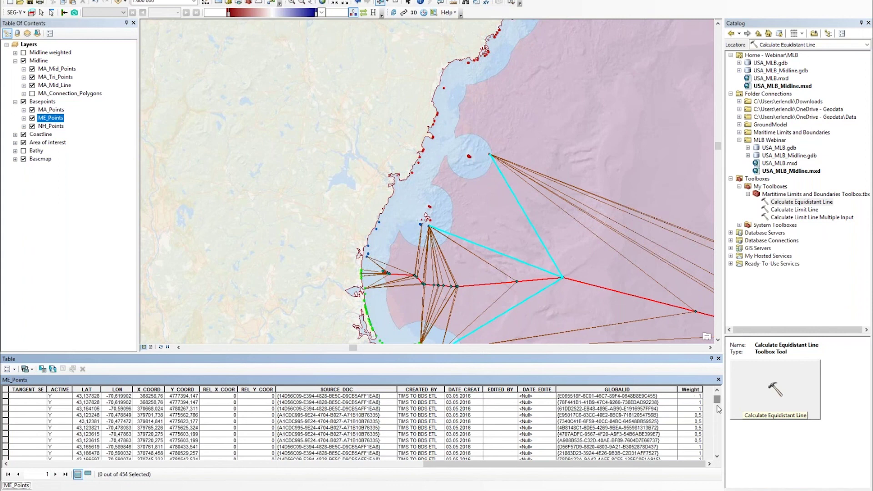
Select the five consecutive ME_Points records with weight 0,5 to locate those basepoints on the map.
{"action": "left_click", "coordinate": [691, 414]}
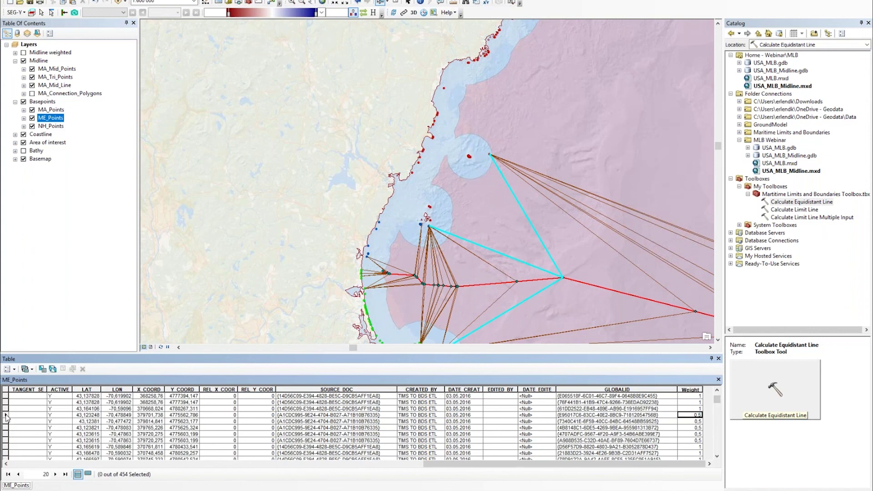
{"action": "left_click_drag", "start_coordinate": [6, 416], "coordinate": [3, 441]}
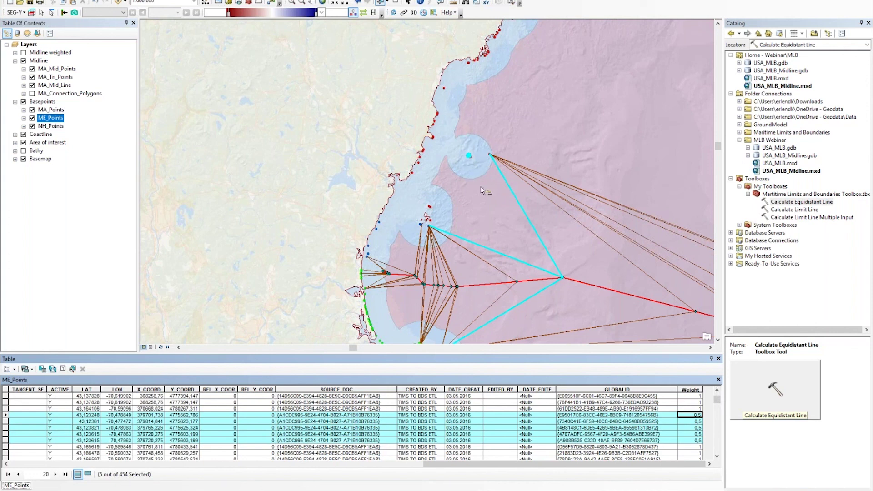
{"action": "mouse_move", "coordinate": [718, 403]}
{"action": "left_mouse_down"}
{"action": "mouse_move", "coordinate": [719, 417]}
{"action": "mouse_move", "coordinate": [718, 403]}
{"action": "left_mouse_up"}
Open the Calculate Equidistant Line tool with MA_Points as the main country baseline and ME_Points and NH_Points as neighbouring baselines.
{"action": "left_click", "coordinate": [815, 202]}
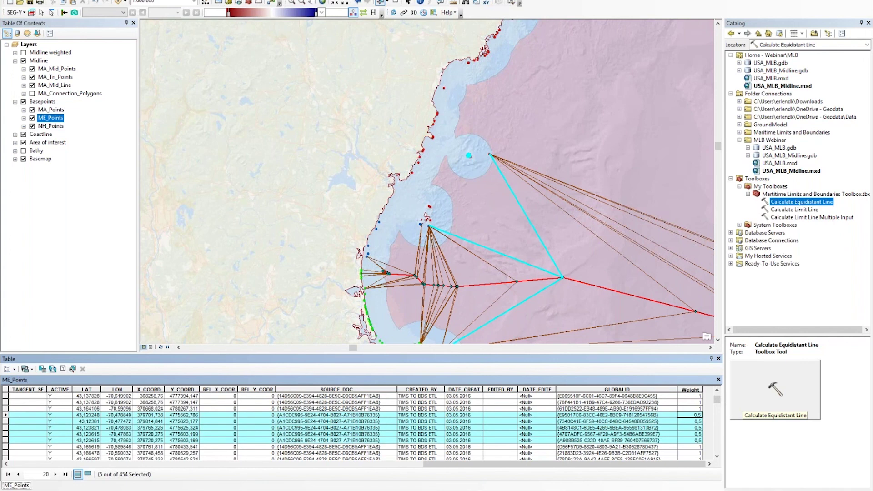
{"action": "double_click", "coordinate": [816, 202]}
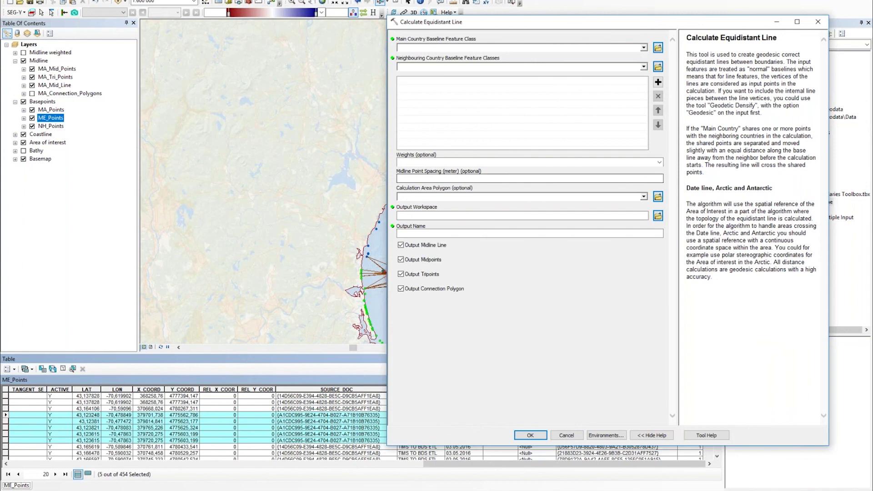
{"action": "left_click", "coordinate": [488, 162]}
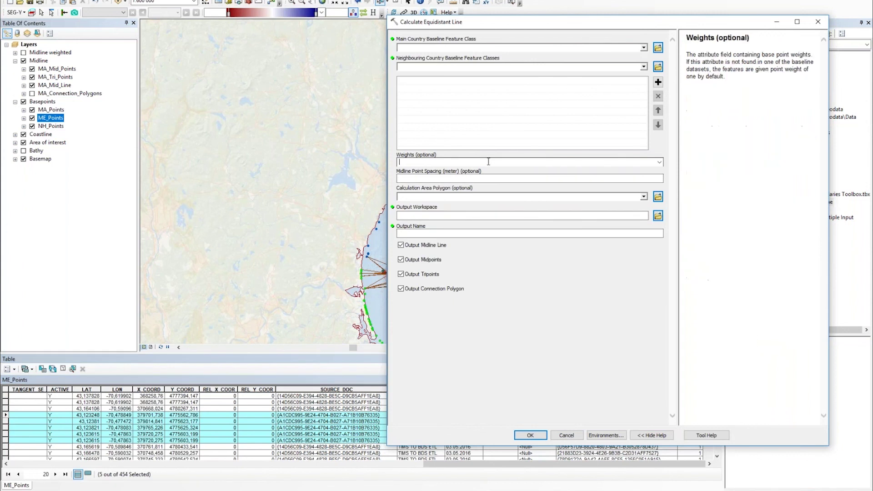
{"action": "left_click", "coordinate": [658, 162]}
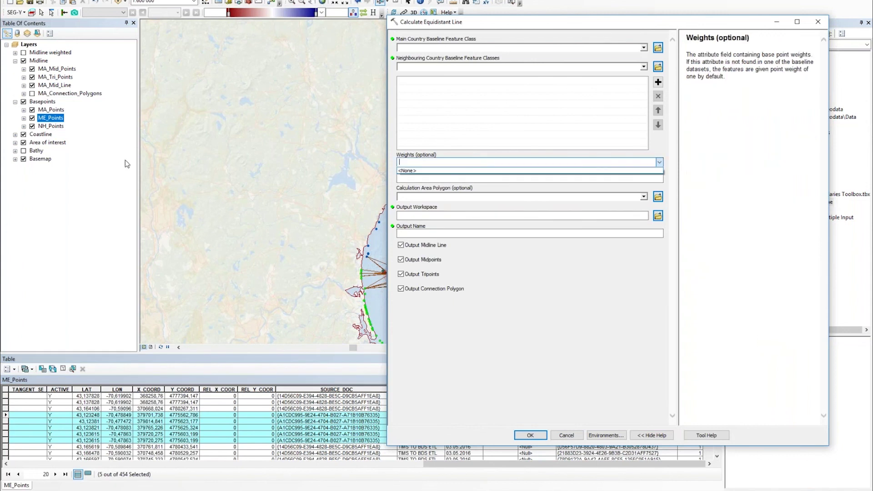
{"action": "left_click", "coordinate": [50, 118]}
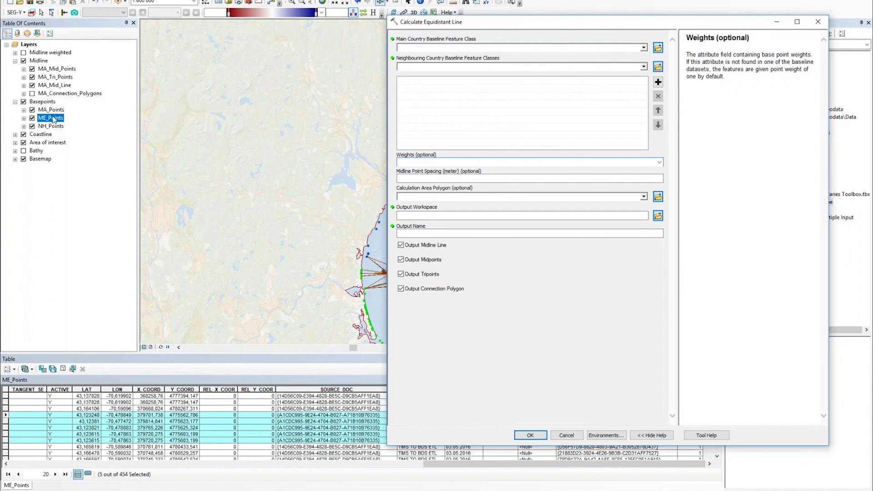
{"action": "left_click_drag", "start_coordinate": [53, 112], "coordinate": [501, 49]}
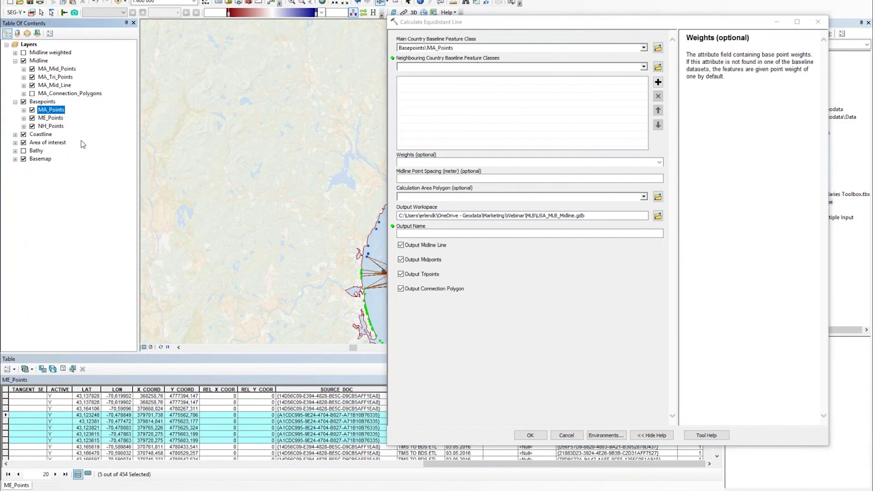
{"action": "left_click", "coordinate": [53, 119]}
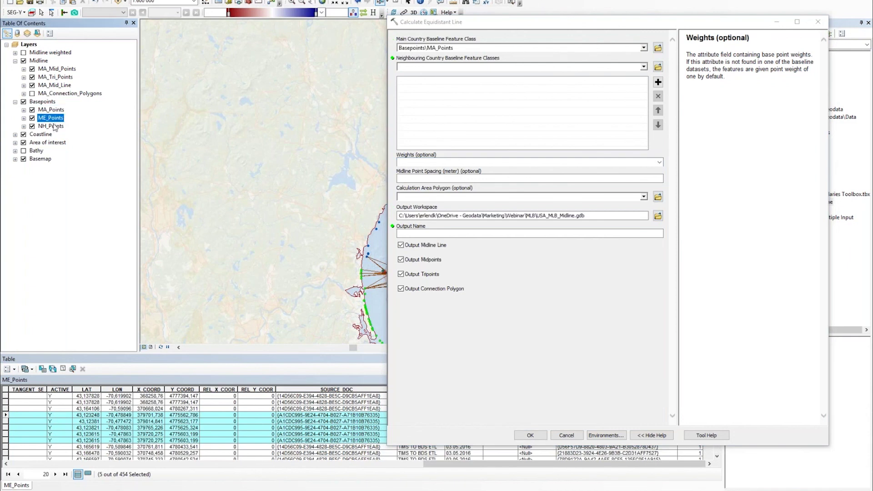
{"action": "left_click", "coordinate": [54, 127], "text": "ctrl"}
{"action": "left_click_drag", "start_coordinate": [54, 127], "coordinate": [453, 102]}
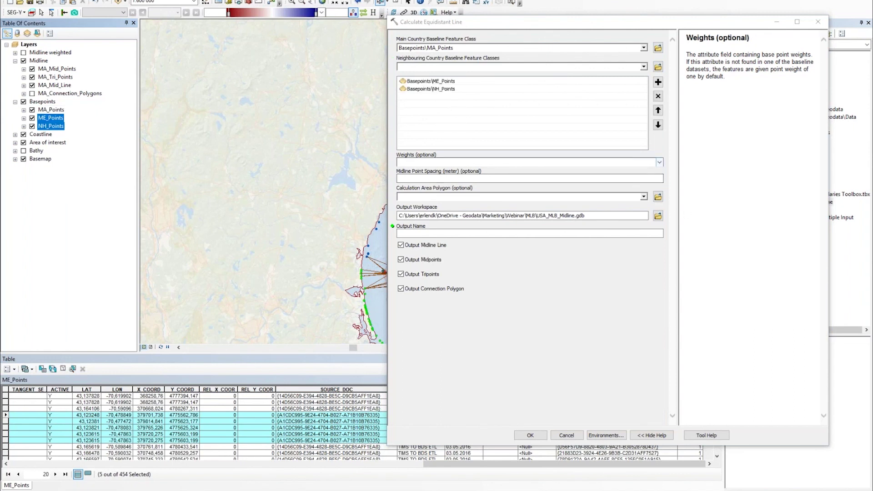
Choose the Weight field for the basepoint weights and cancel the equidistant line tool.
{"action": "left_click", "coordinate": [659, 163]}
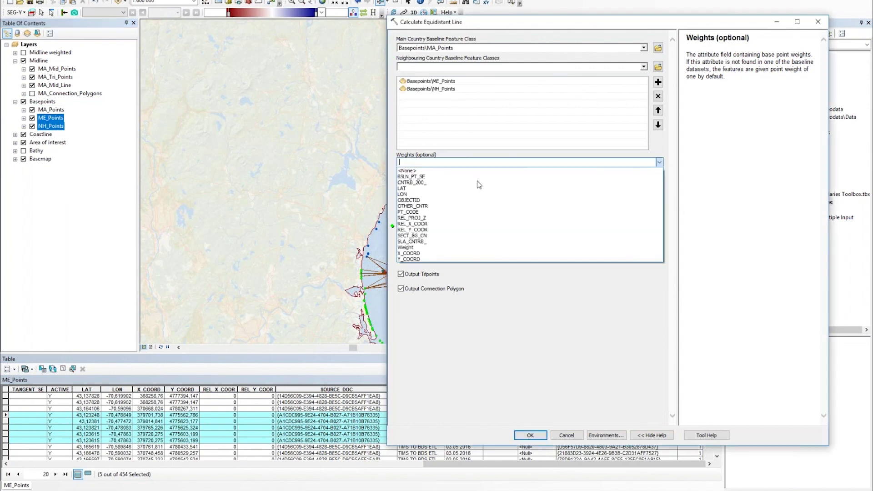
{"action": "left_click", "coordinate": [420, 248]}
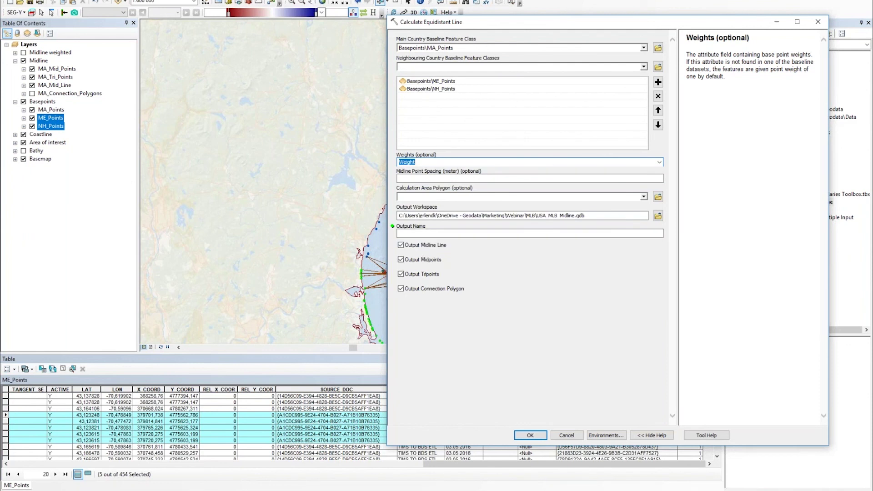
{"action": "left_click", "coordinate": [563, 435]}
{"action": "left_click", "coordinate": [565, 435]}
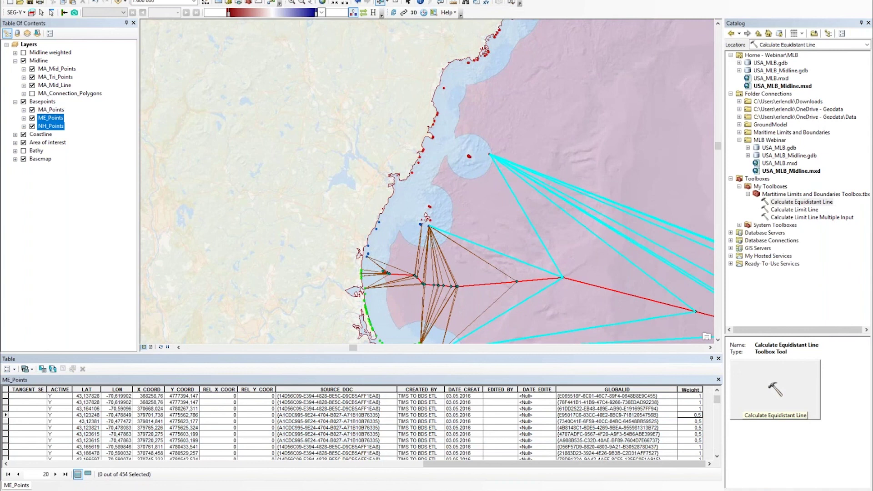
Make ME_Points the only selectable layer, select the outermost offshore basepoint where the connection lines converge, and inspect its record's Weight value.
{"action": "left_click", "coordinate": [50, 118]}
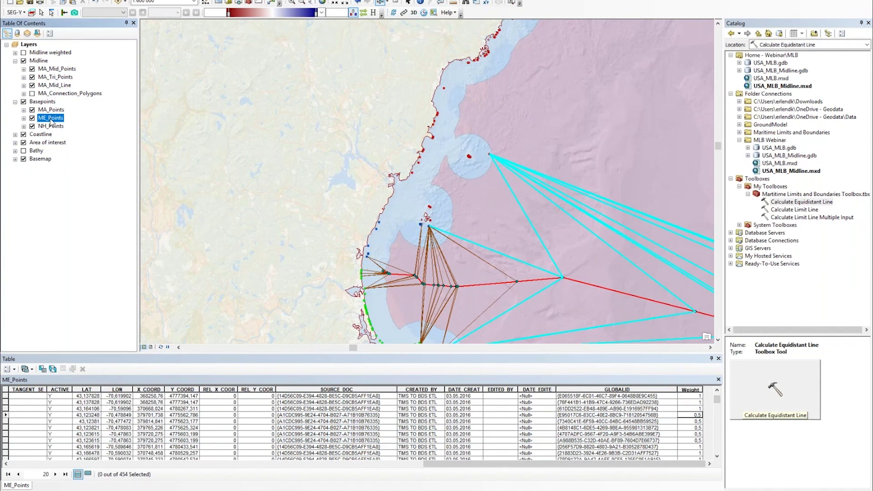
{"action": "right_click", "coordinate": [50, 119]}
{"action": "mouse_move", "coordinate": [132, 216]}
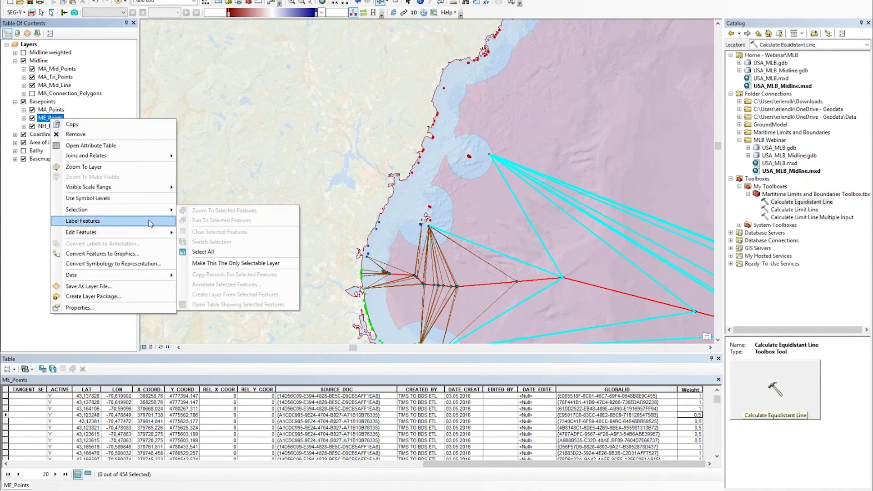
{"action": "left_click", "coordinate": [206, 251]}
{"action": "left_click_drag", "start_coordinate": [485, 143], "coordinate": [506, 174]}
{"action": "left_click", "coordinate": [87, 474]}
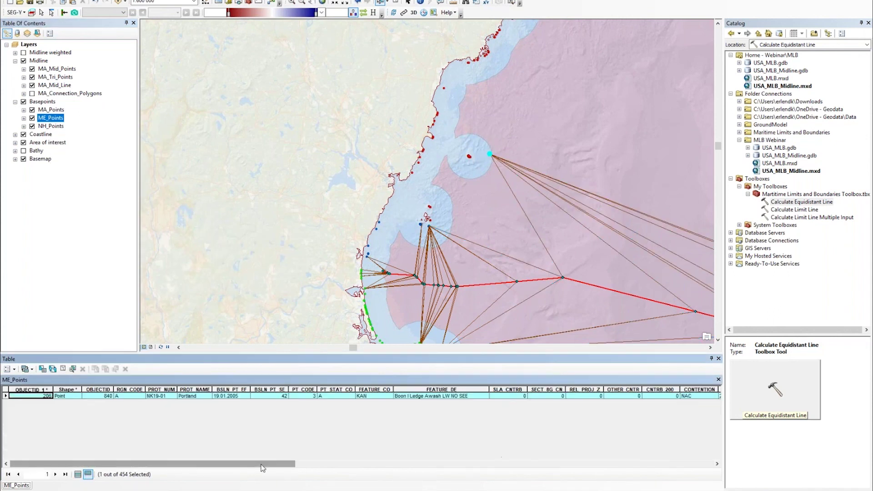
{"action": "left_click_drag", "start_coordinate": [218, 463], "coordinate": [718, 456]}
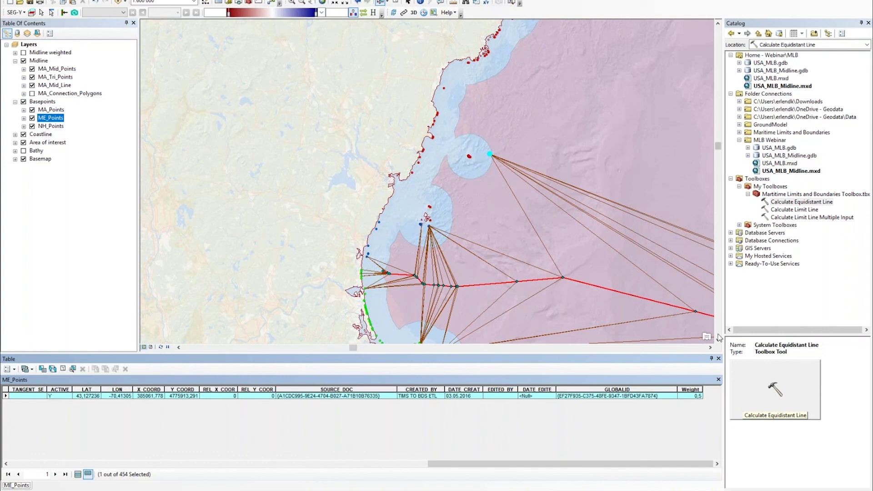
Hide MA_Mid_Points and MA_Tri_Points and show the Midline weighted group to compare MA_weight_Mid_Line with MA_Mid_Line offshore.
{"action": "left_click", "coordinate": [32, 69]}
{"action": "left_click", "coordinate": [32, 77]}
{"action": "left_click", "coordinate": [15, 52]}
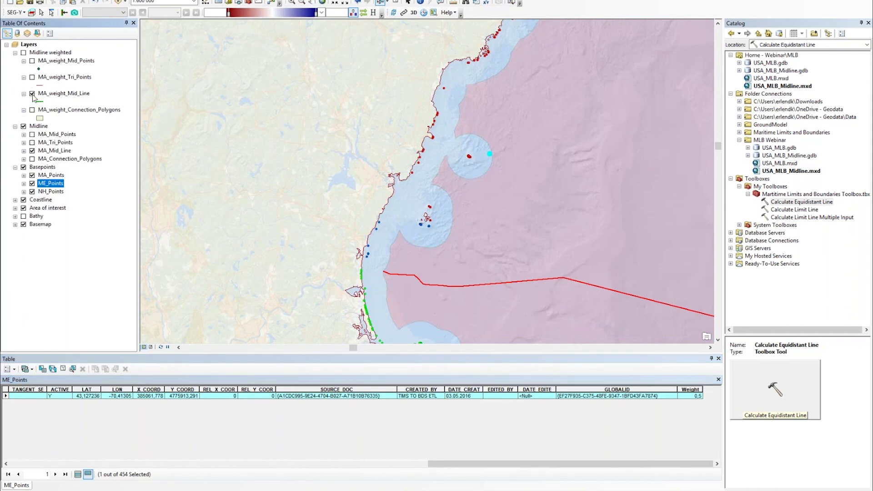
{"action": "left_click", "coordinate": [24, 53]}
{"action": "left_click", "coordinate": [23, 53]}
{"action": "left_click_drag", "start_coordinate": [490, 159], "coordinate": [211, 86]}
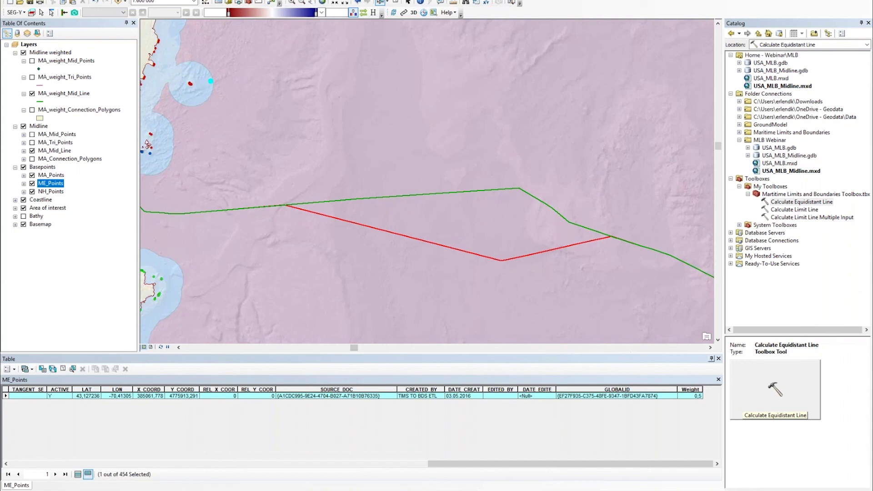
Close the attribute table, toggle MA_weight_Mid_Line to compare both lines, and hide the collapsed Midline weighted group.
{"action": "left_click", "coordinate": [719, 358]}
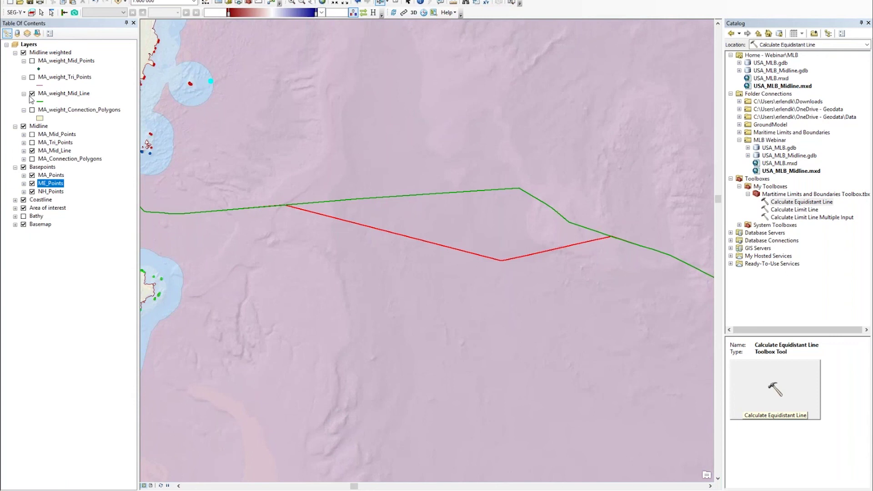
{"action": "left_click", "coordinate": [33, 99]}
{"action": "left_click", "coordinate": [32, 94]}
{"action": "left_click", "coordinate": [15, 53]}
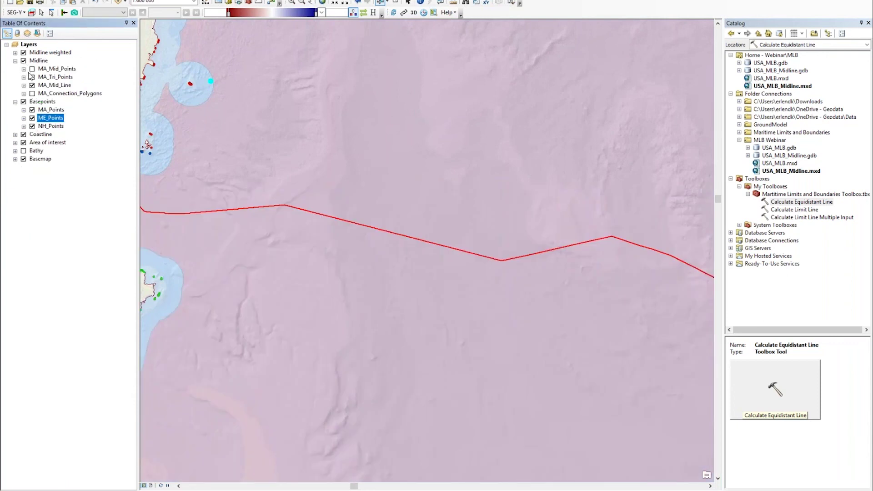
{"action": "left_click", "coordinate": [23, 52]}
Hide the ATL_PLAN layer in the Area of interest group and show MA_Mid_Points and MA_Tri_Points again.
{"action": "left_click", "coordinate": [15, 143]}
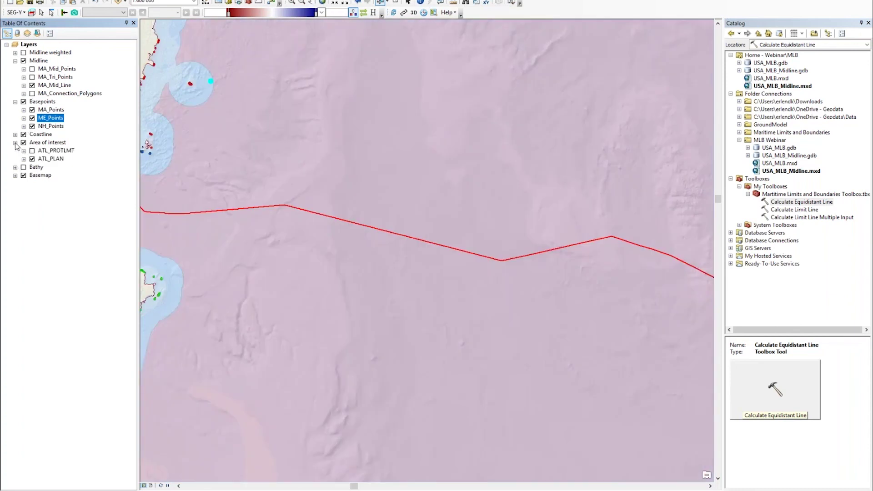
{"action": "left_click", "coordinate": [32, 159]}
{"action": "left_click", "coordinate": [32, 159]}
{"action": "left_click", "coordinate": [31, 69]}
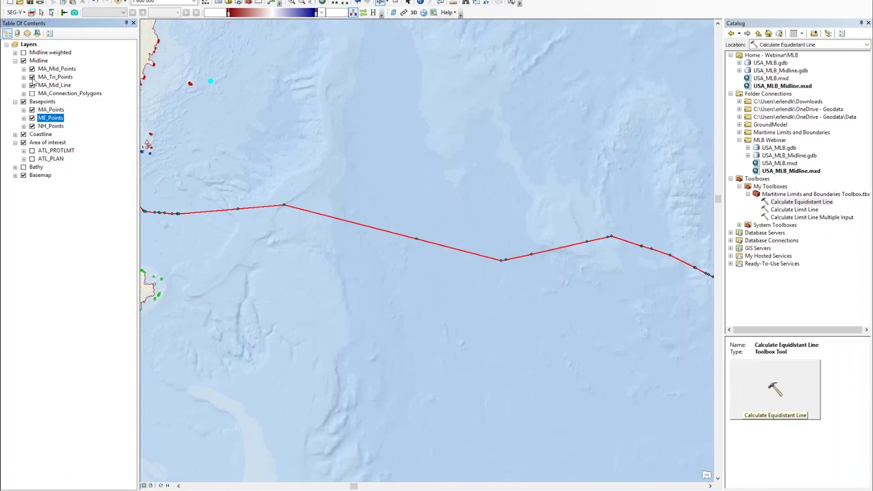
Display the Bathy layer beneath the full equidistant line and its tripoint connection lines.
{"action": "scroll", "coordinate": [487, 273], "scroll_direction": "up", "scroll_amount": 1}
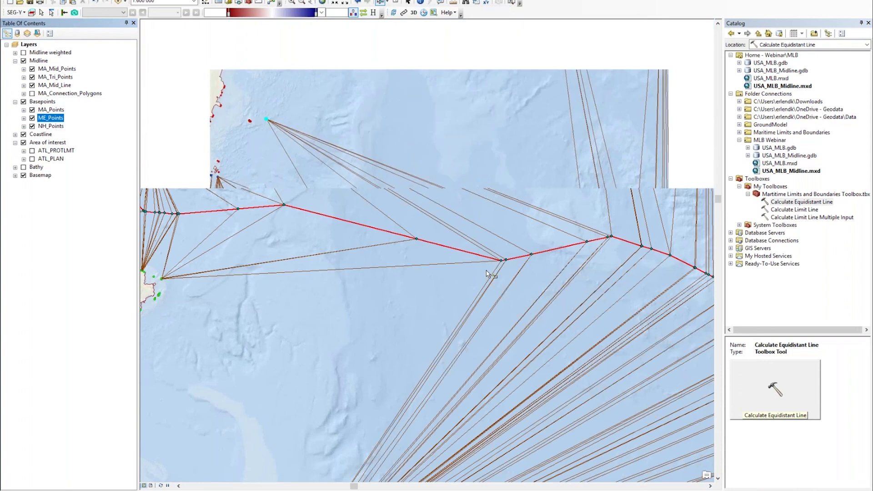
{"action": "scroll", "coordinate": [487, 273], "scroll_direction": "up", "scroll_amount": 1}
{"action": "scroll", "coordinate": [485, 275], "scroll_direction": "up", "scroll_amount": 2}
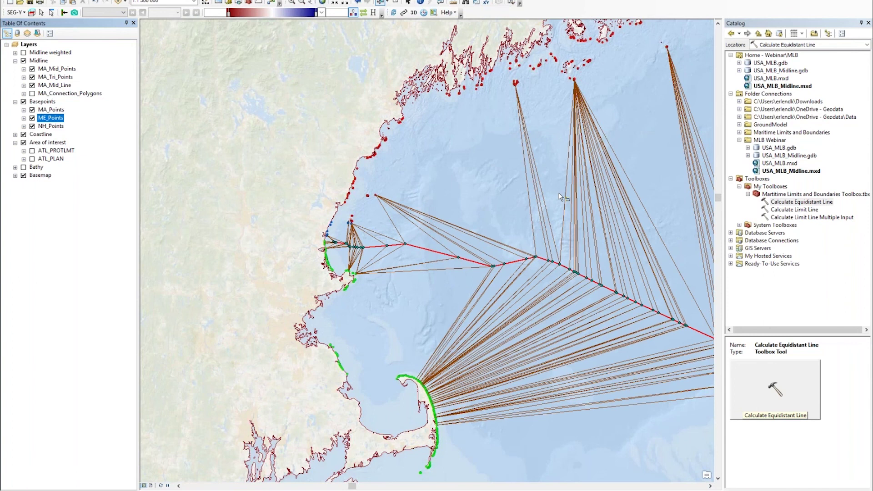
{"action": "left_click_drag", "start_coordinate": [401, 129], "coordinate": [230, 91]}
{"action": "left_click", "coordinate": [23, 167]}
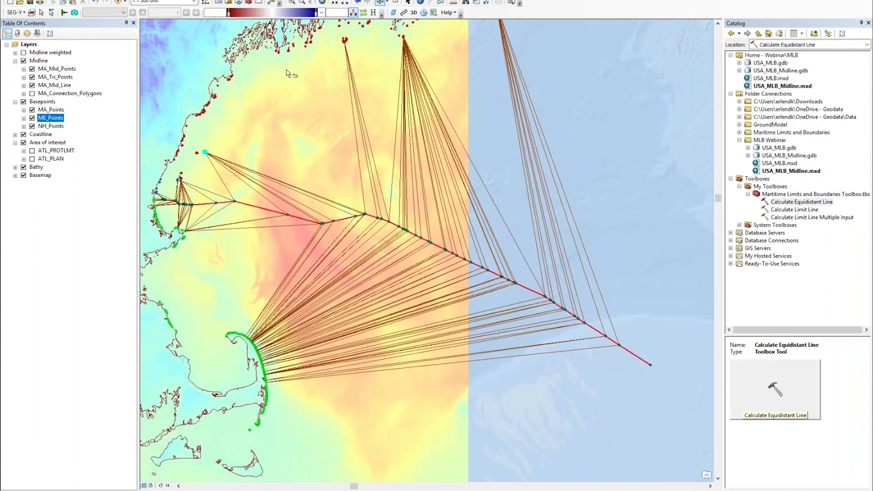
Open the Geocap 3D view, widen it beside the map, and examine the equidistant line over the bathymetry.
{"action": "left_click", "coordinate": [414, 13]}
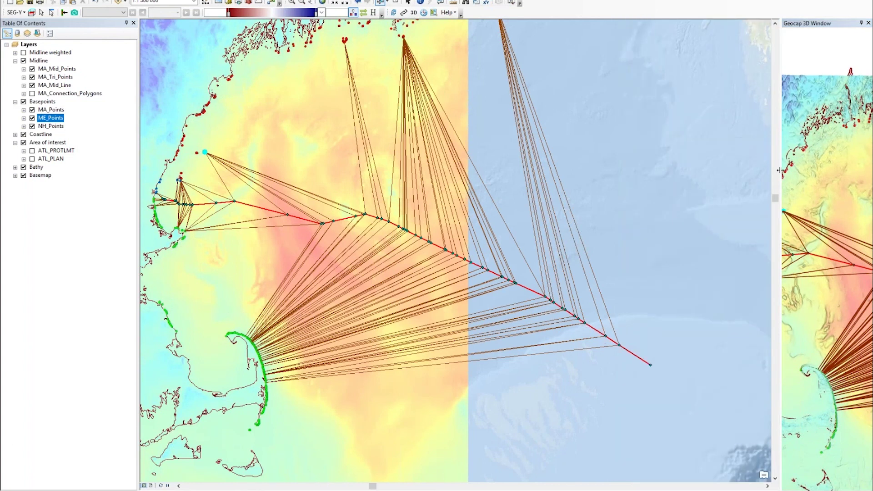
{"action": "left_click_drag", "start_coordinate": [779, 171], "coordinate": [512, 154]}
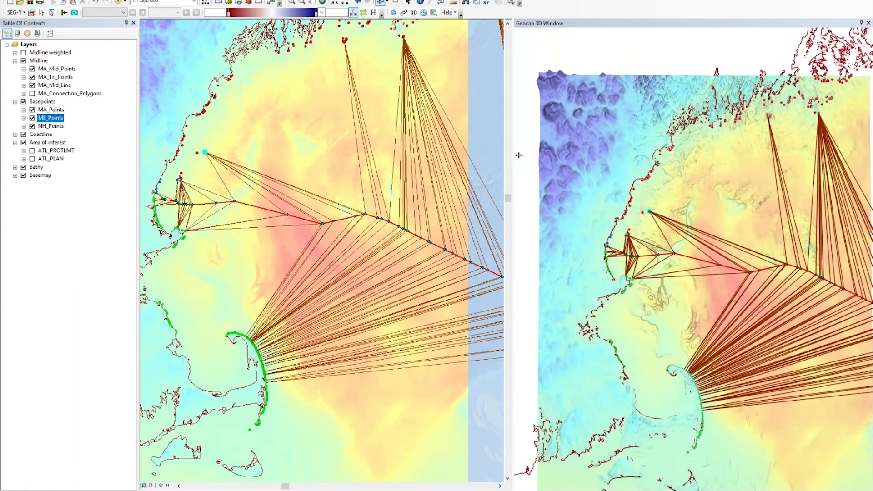
{"action": "left_click_drag", "start_coordinate": [545, 181], "coordinate": [712, 280]}
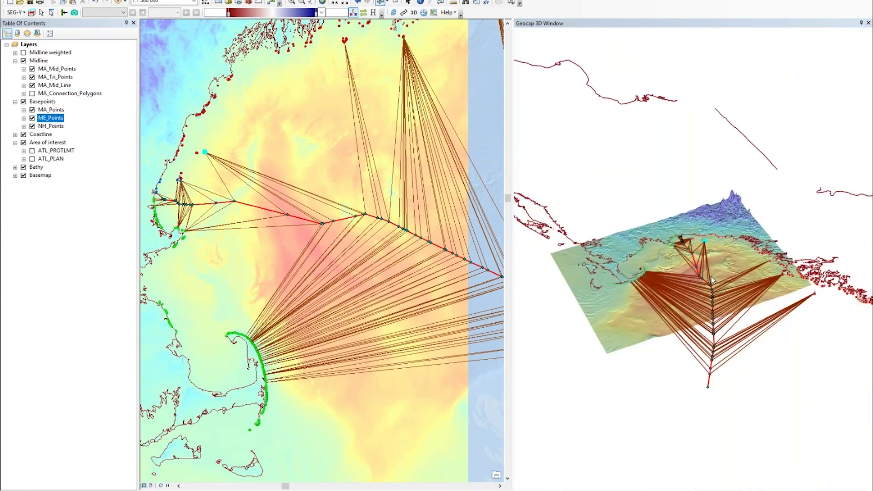
{"action": "scroll", "coordinate": [711, 280], "scroll_direction": "up", "scroll_amount": 2}
{"action": "scroll", "coordinate": [711, 280], "scroll_direction": "up", "scroll_amount": 3}
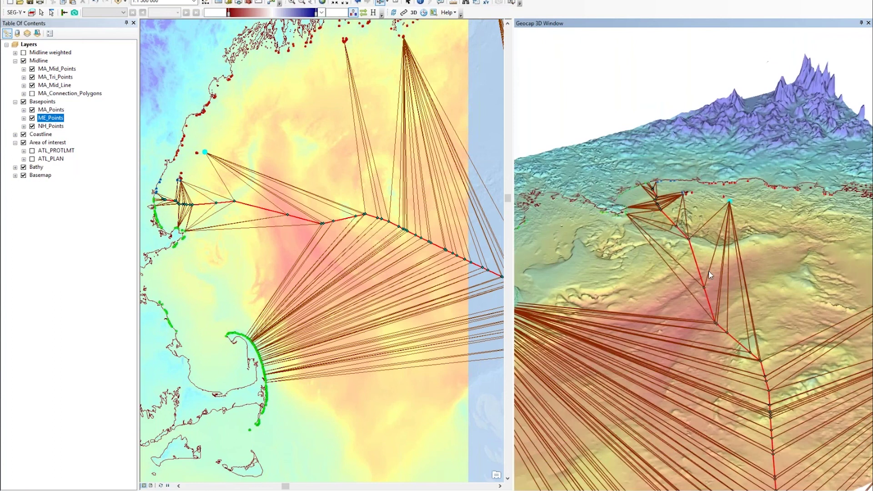
{"action": "left_click_drag", "start_coordinate": [710, 275], "coordinate": [709, 33]}
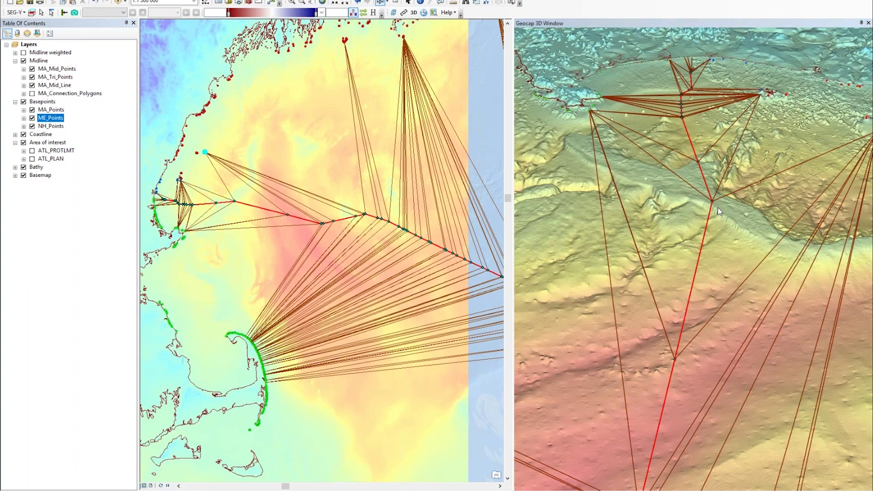
Switch to the presentation slideshow and advance to the Summary slide.
{"action": "key", "text": "alt+Tab"}
{"action": "key", "text": "Right"}
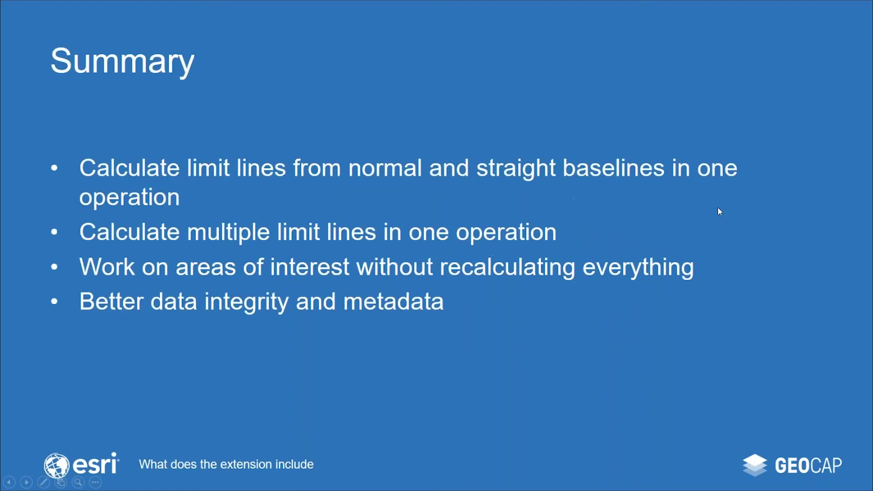